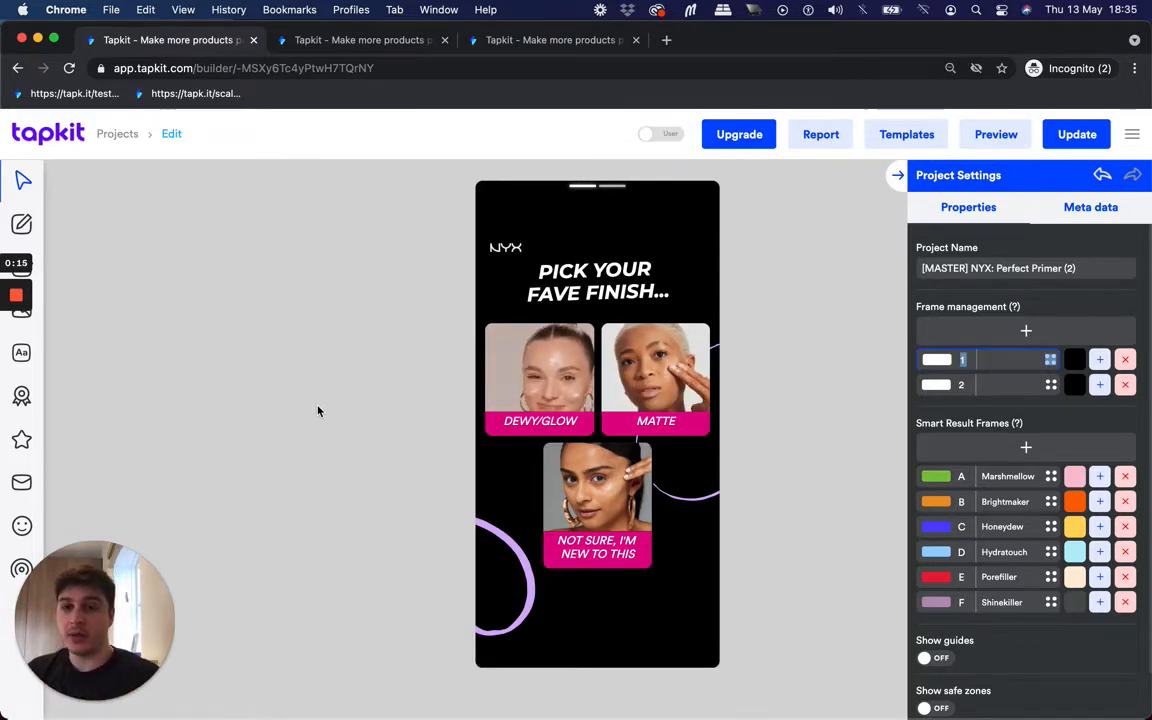
- Preview the live quiz by answering DEWY/GLOW, and compare the results for brightening, hydration and glow skin needs
click(361, 38)
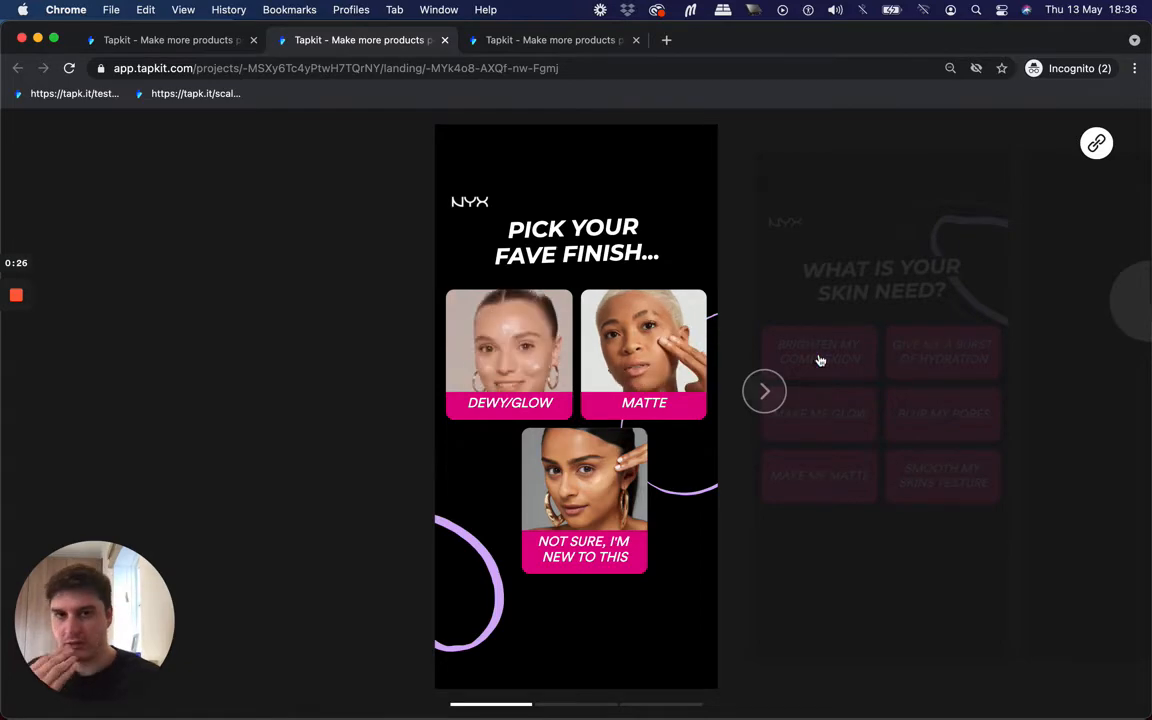
click(506, 344)
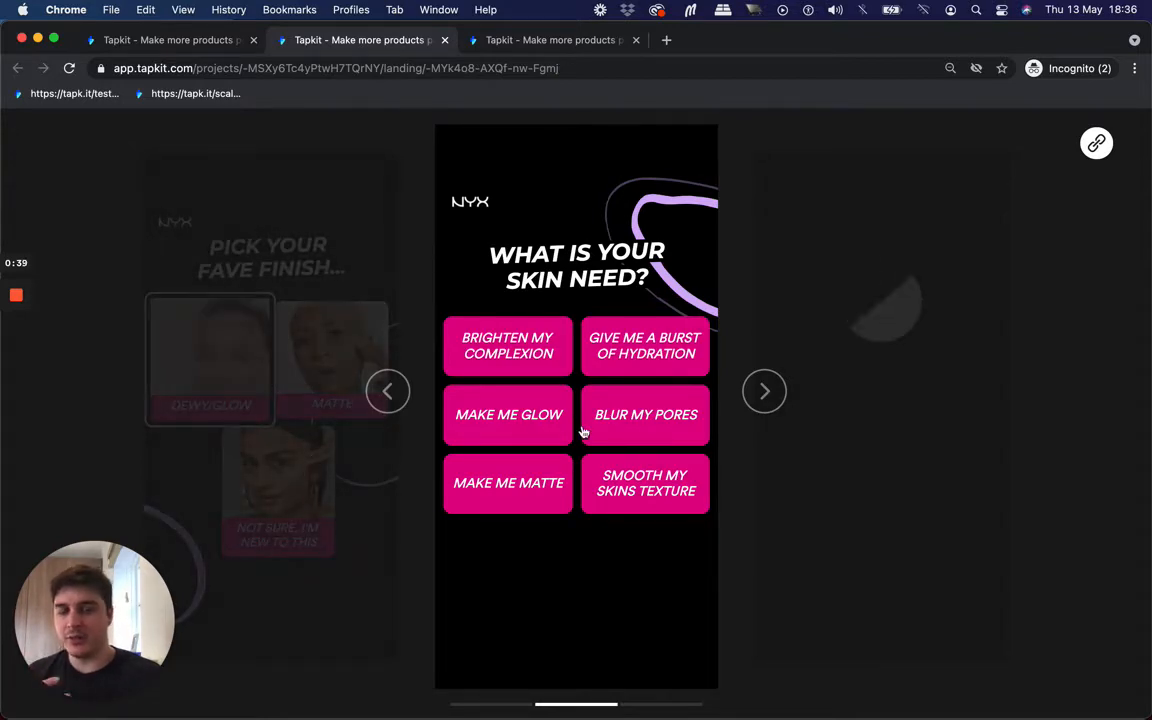
click(478, 345)
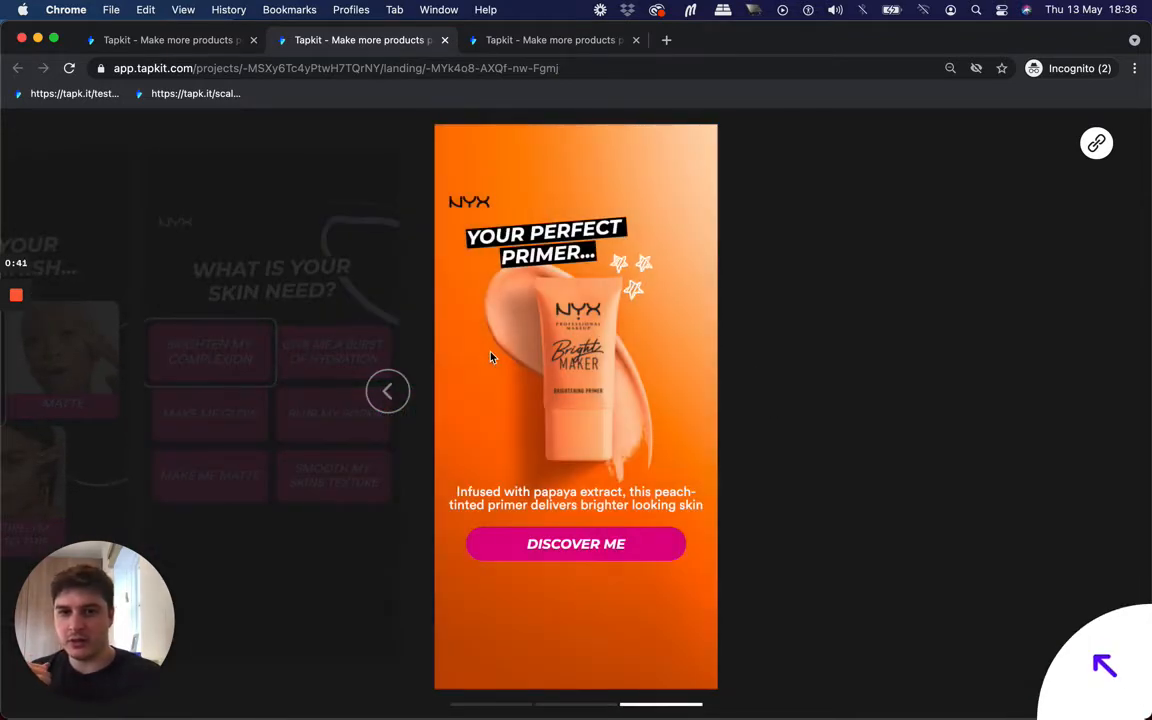
click(387, 391)
click(610, 372)
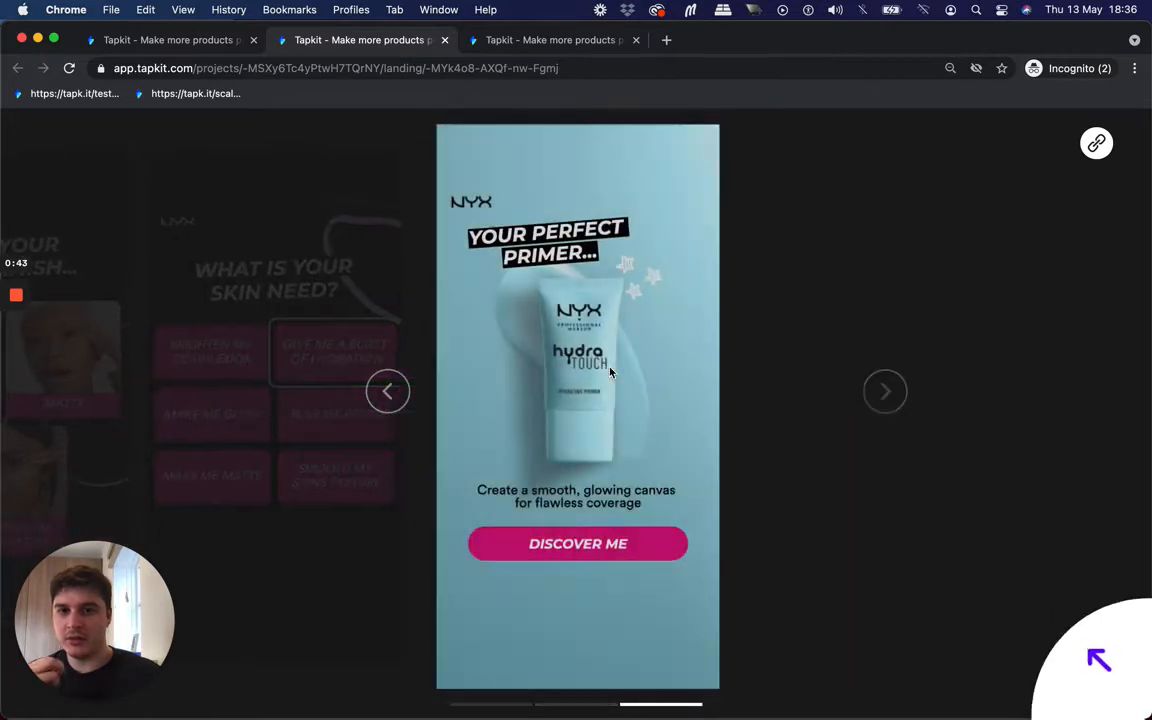
click(387, 391)
click(480, 429)
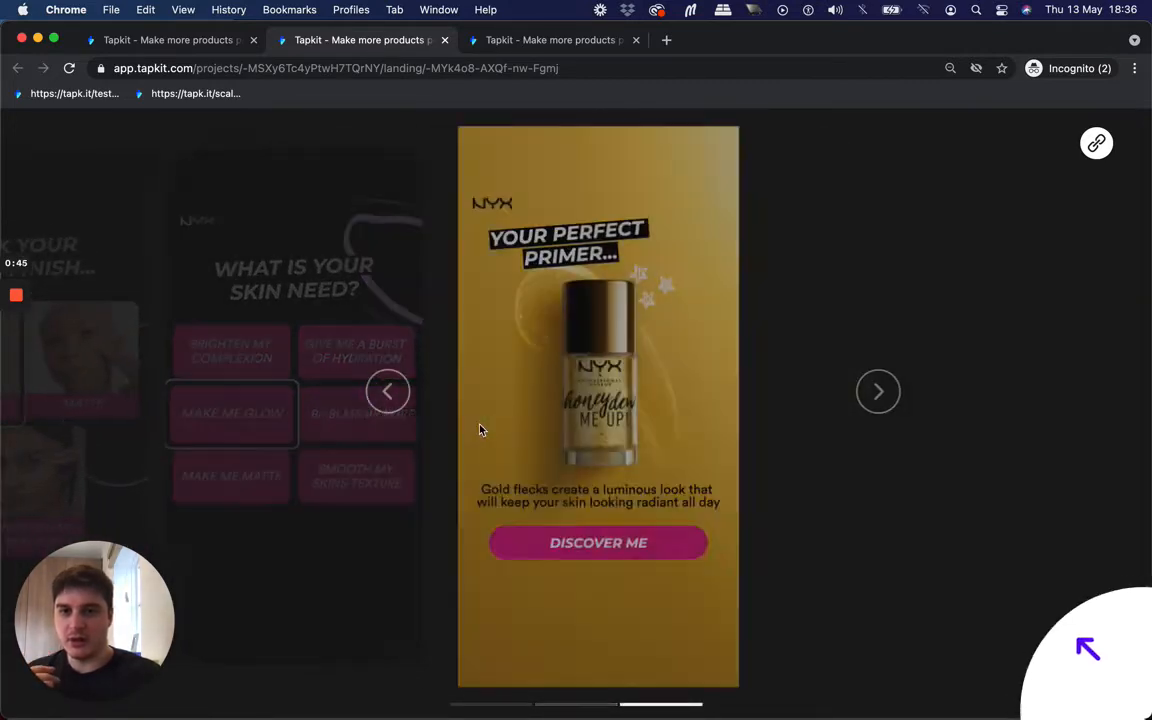
click(387, 391)
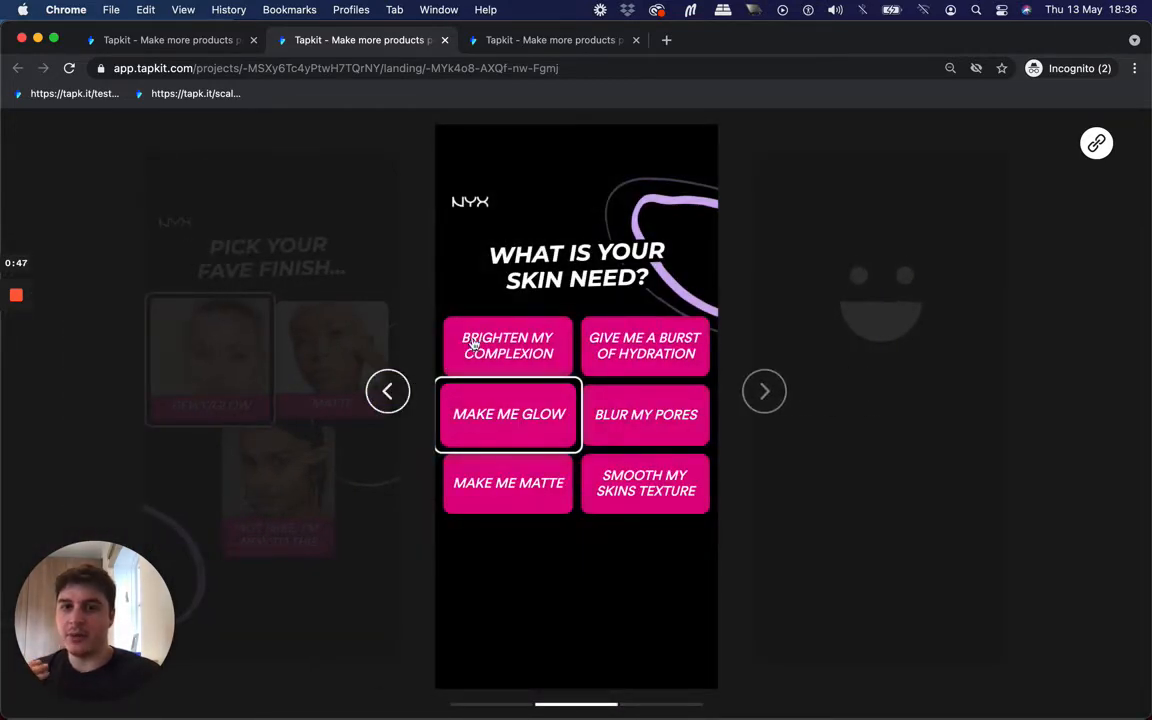
- Return to the project builder, compare question frames 1 and 2, and read the explanation of Smart Result Frames
click(195, 40)
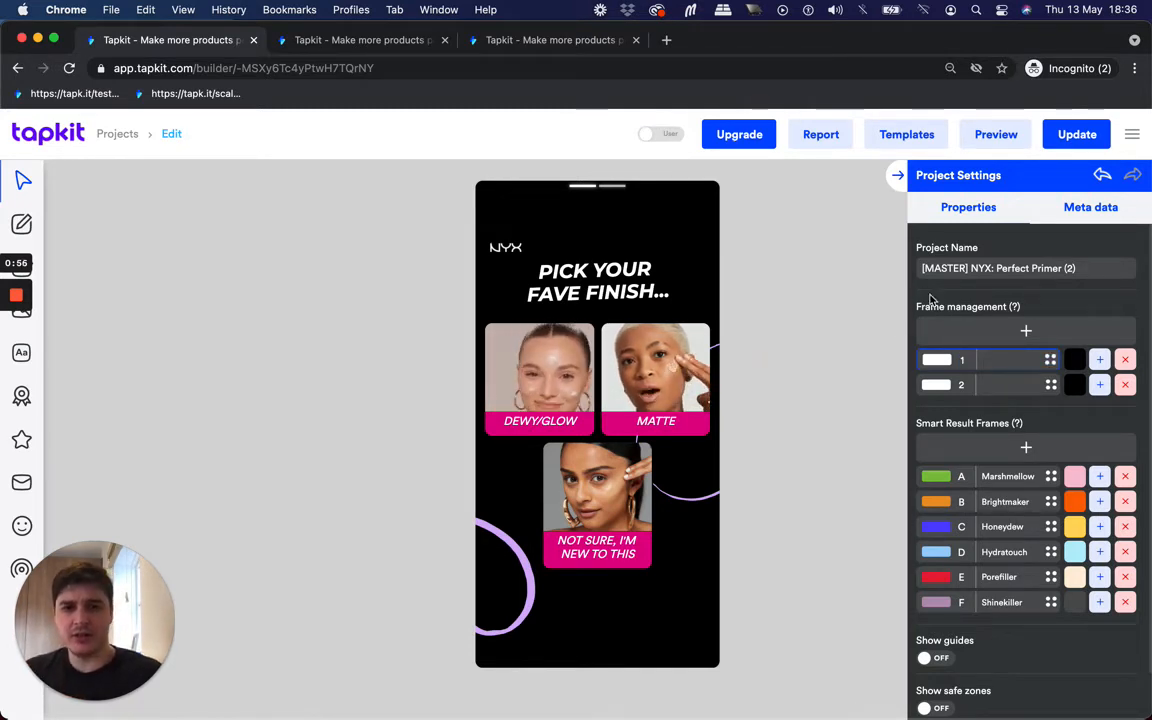
double_click(945, 387)
double_click(941, 363)
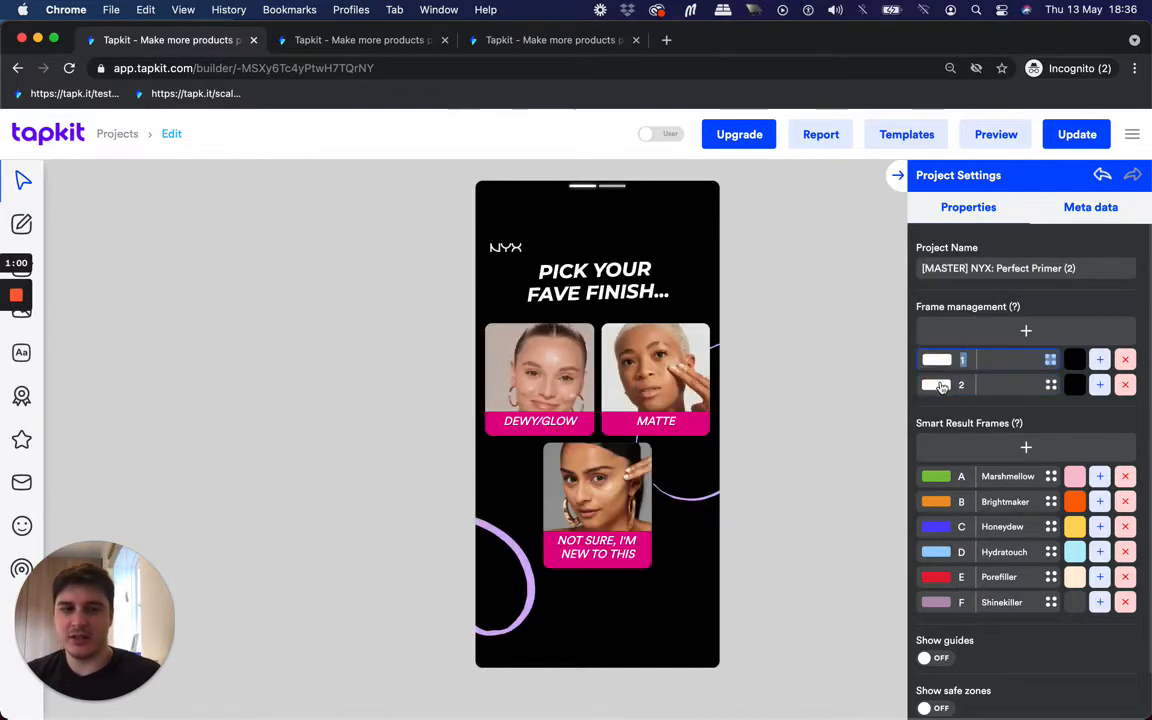
double_click(941, 386)
double_click(941, 361)
double_click(941, 386)
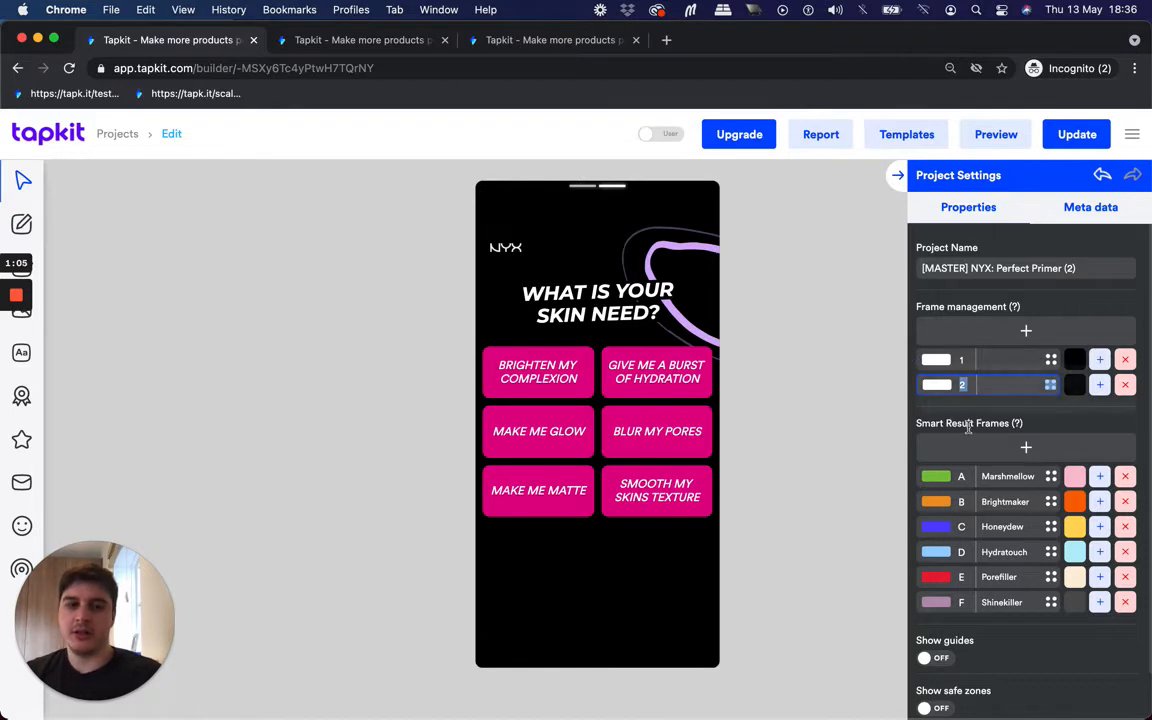
mouse_move(963, 428)
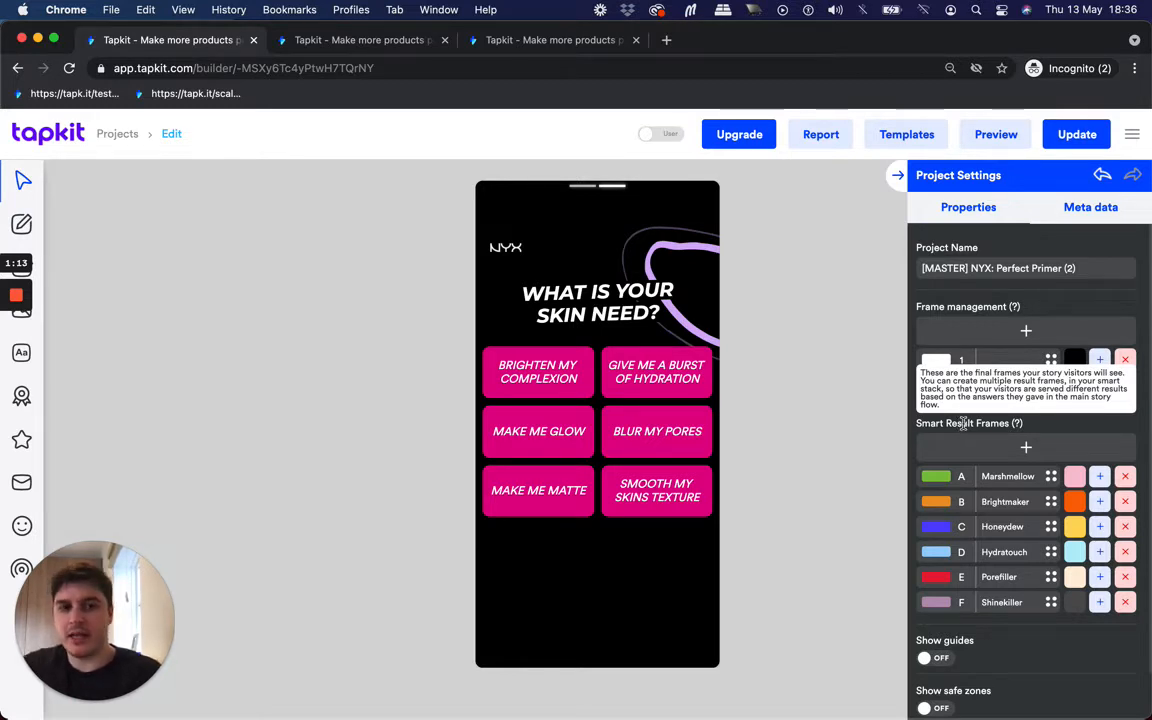
- Examine each smart result frame in order, from A Marshmellow to F Shinekiller
click(935, 477)
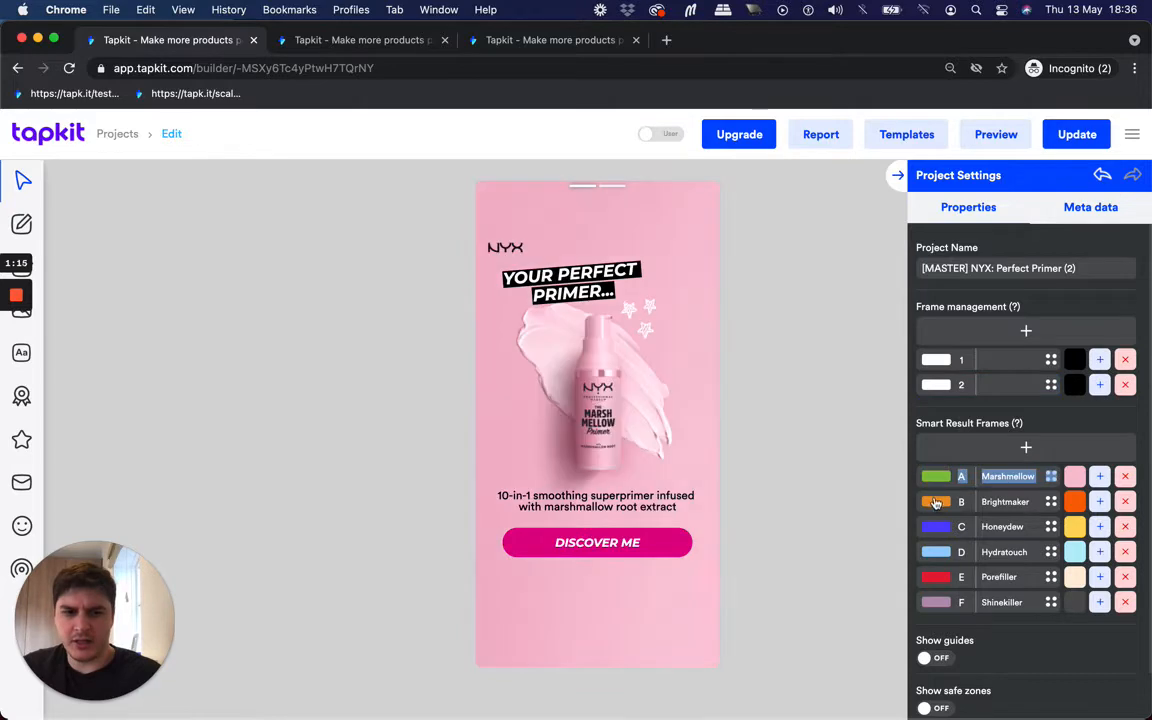
click(937, 504)
click(938, 527)
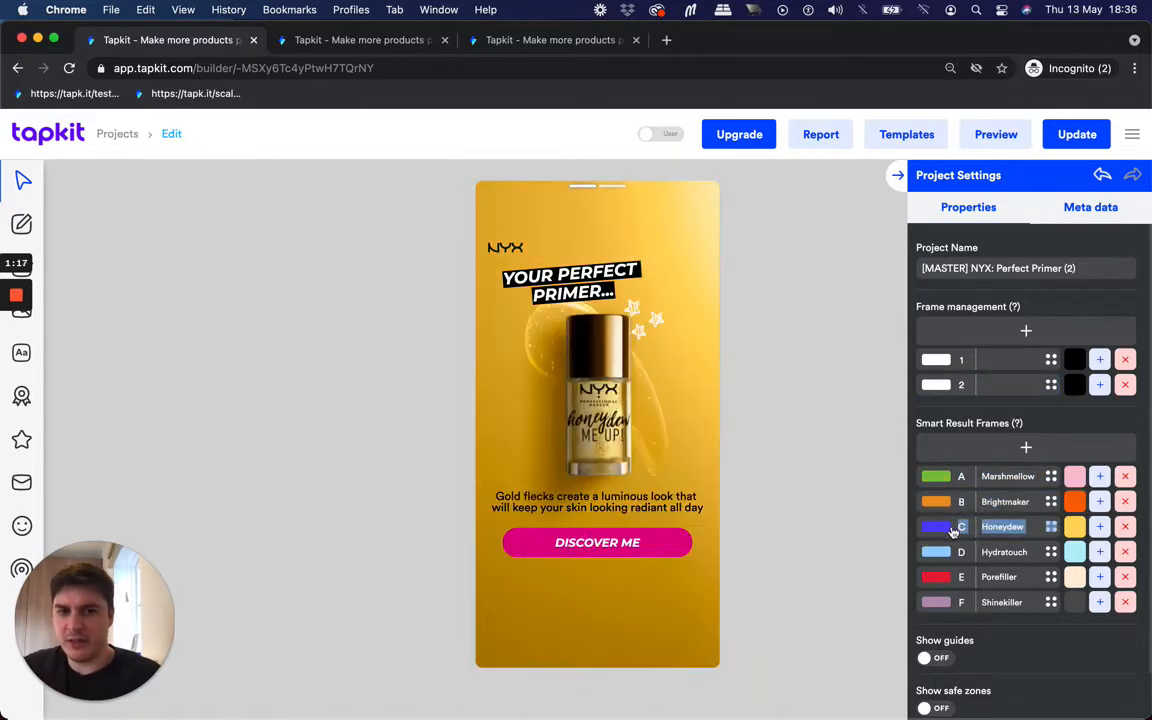
click(932, 553)
click(935, 577)
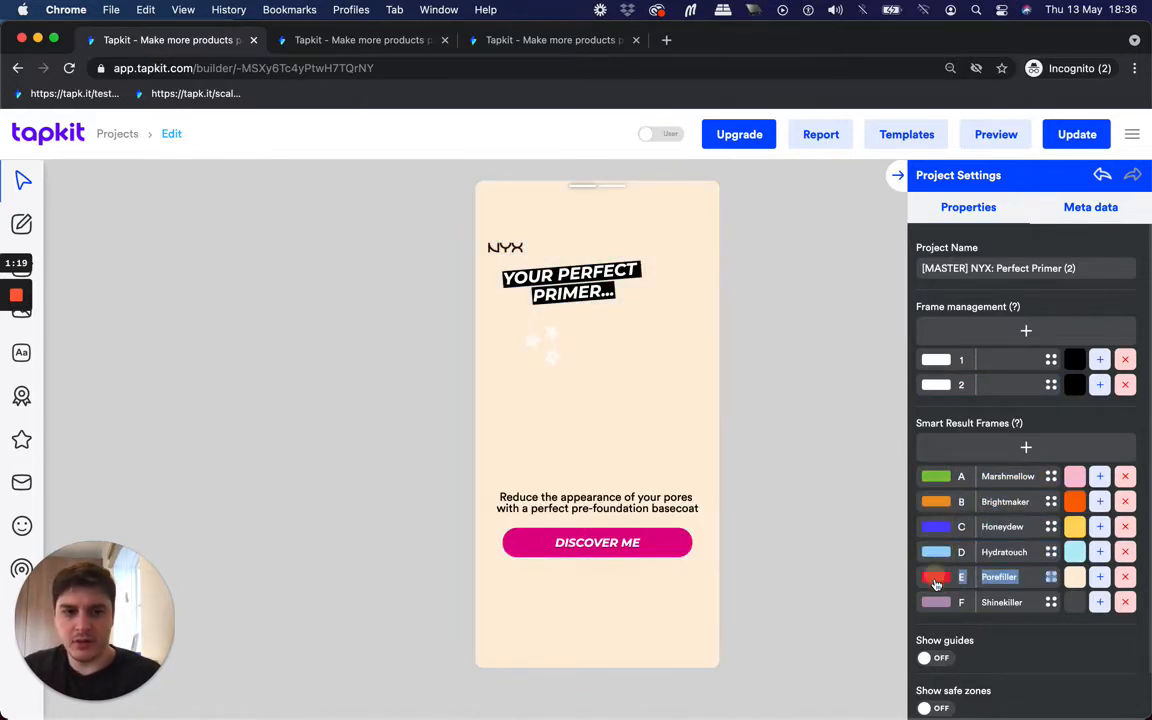
click(937, 602)
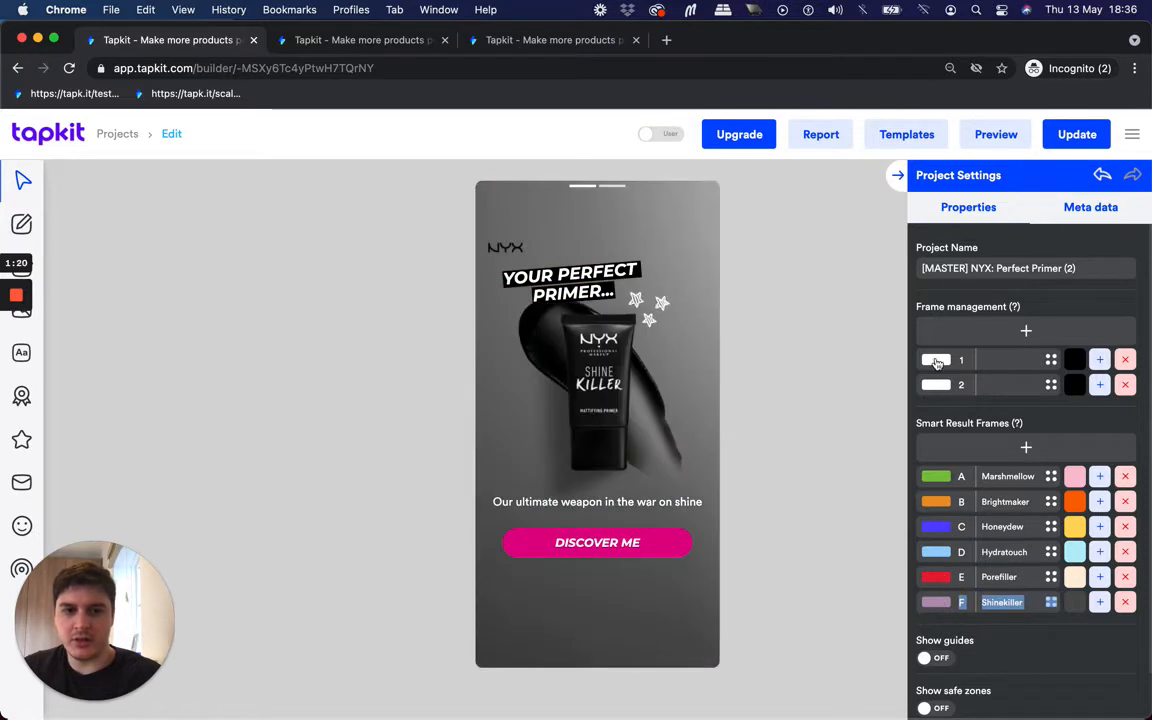
- Review both question frames again, and go back through the smart result frames from Shinekiller up to Marshmellow
click(937, 362)
click(937, 386)
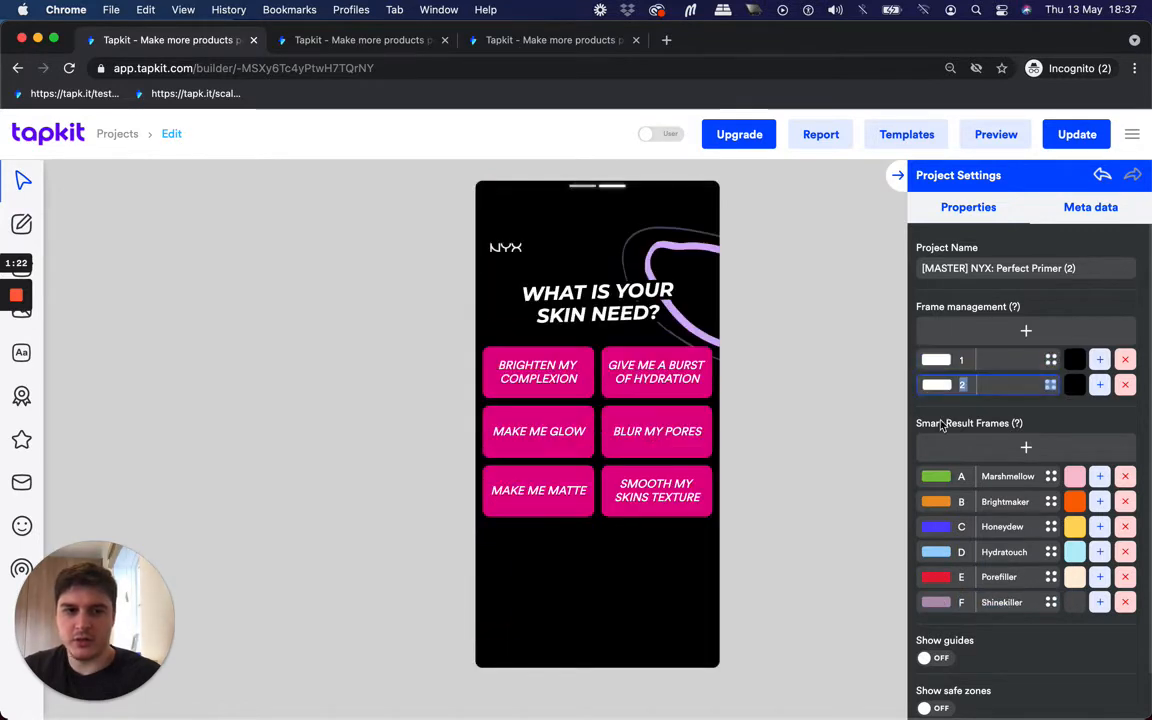
click(937, 602)
click(937, 577)
click(937, 552)
click(937, 502)
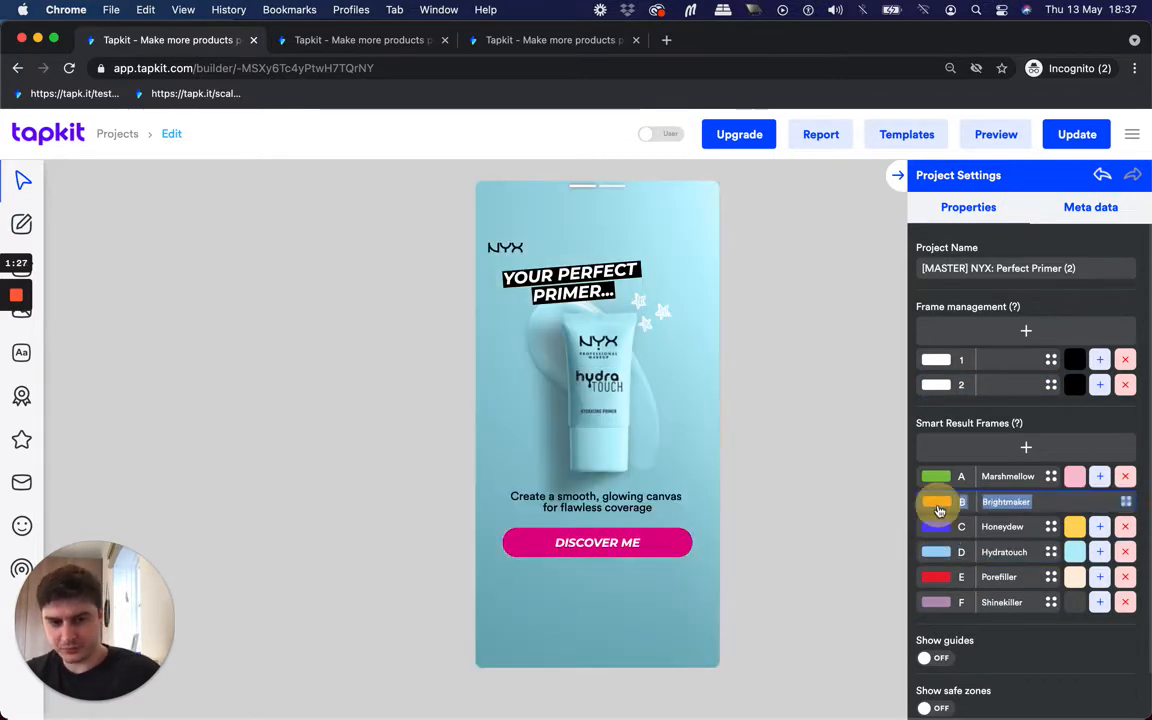
click(937, 478)
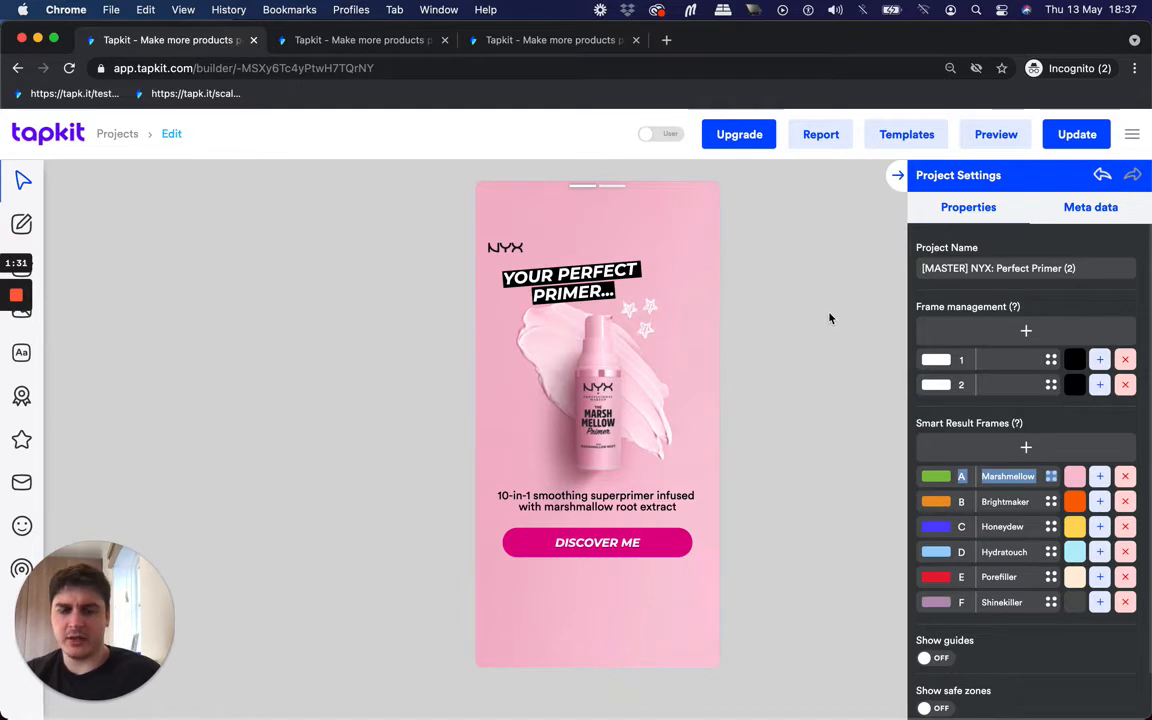
- In the logic of frame 1's image picker, assign Honeydew, Brightmaker and Marshmellow as result frames for the DEWY/GLOW answer
click(935, 359)
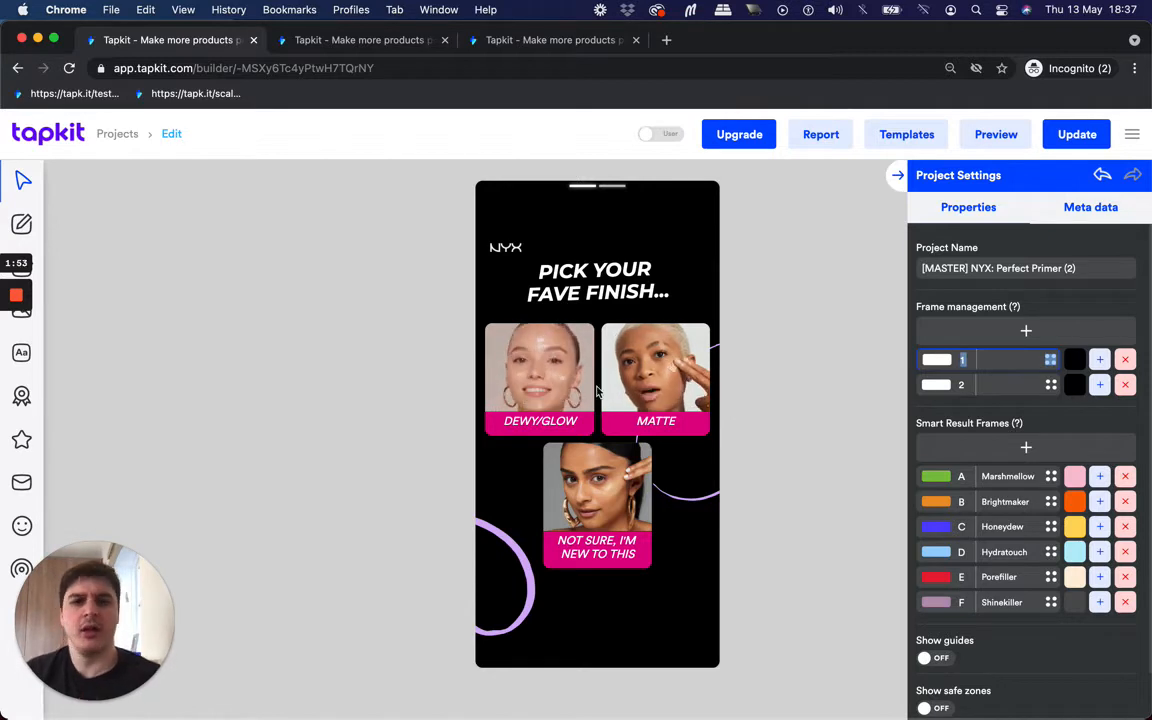
click(640, 380)
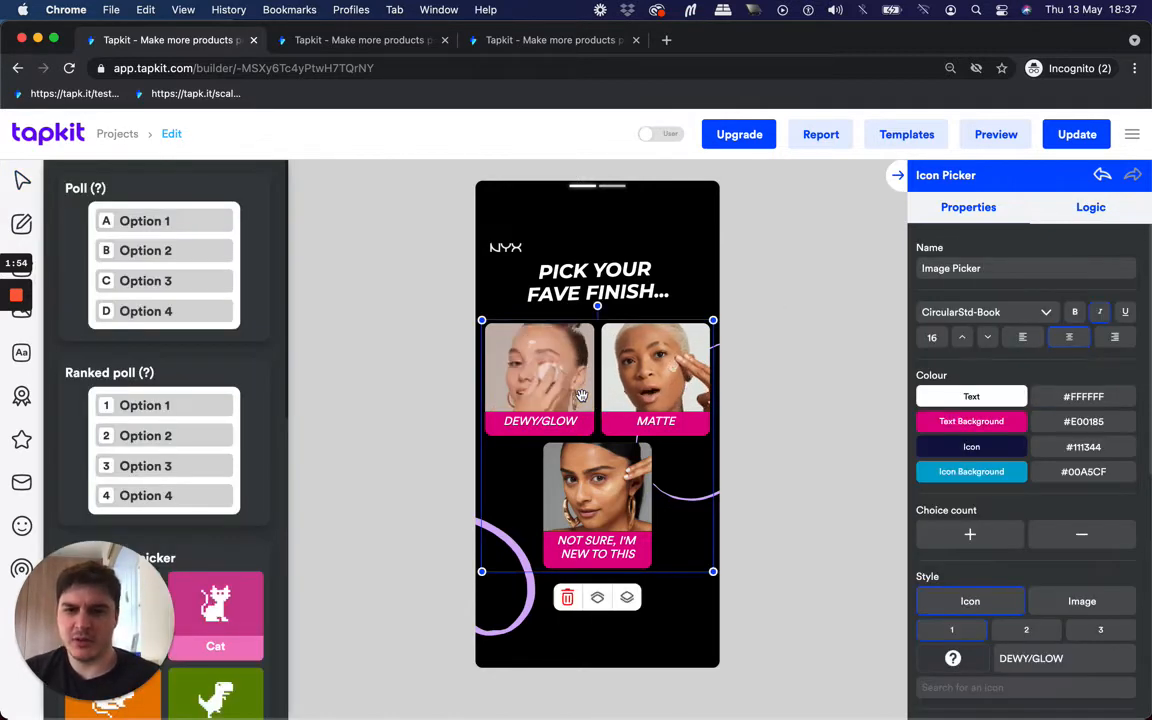
click(1090, 207)
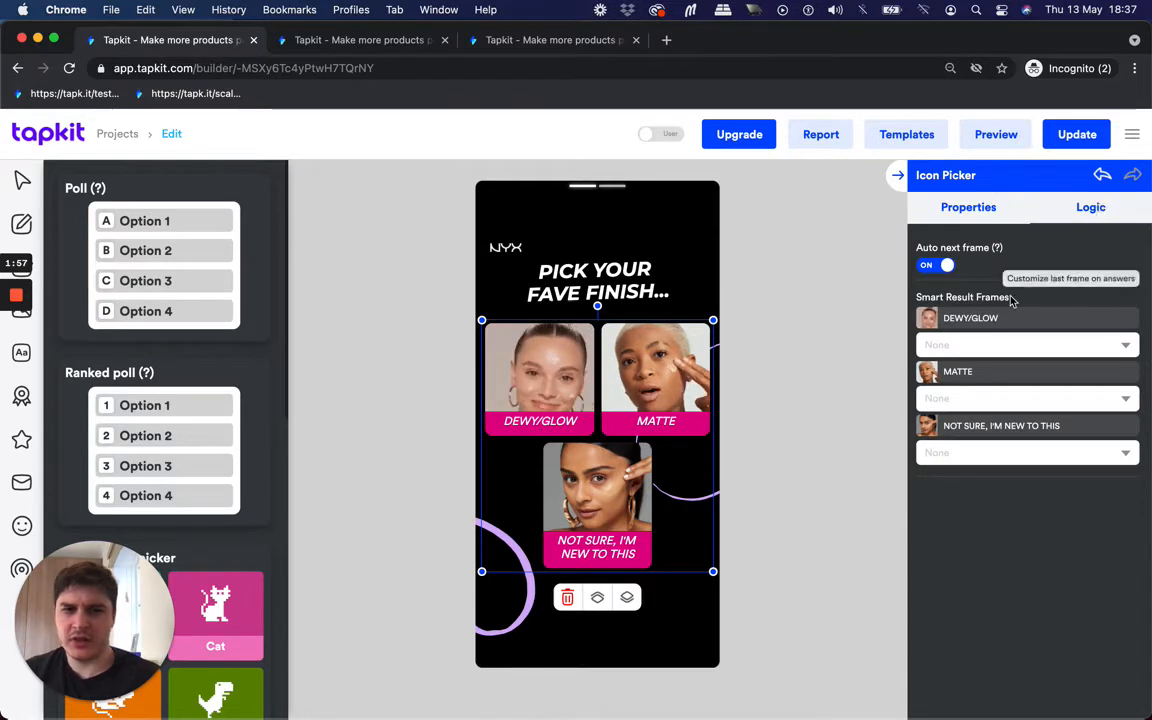
click(957, 345)
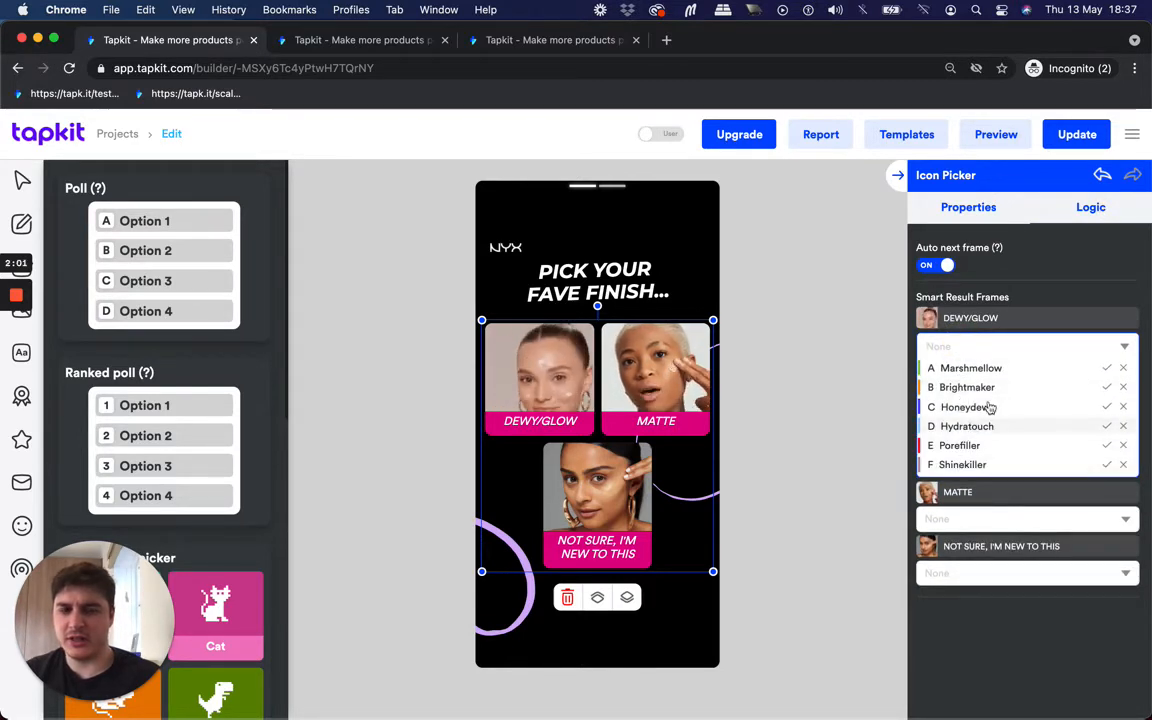
click(1106, 406)
click(1107, 388)
click(1107, 368)
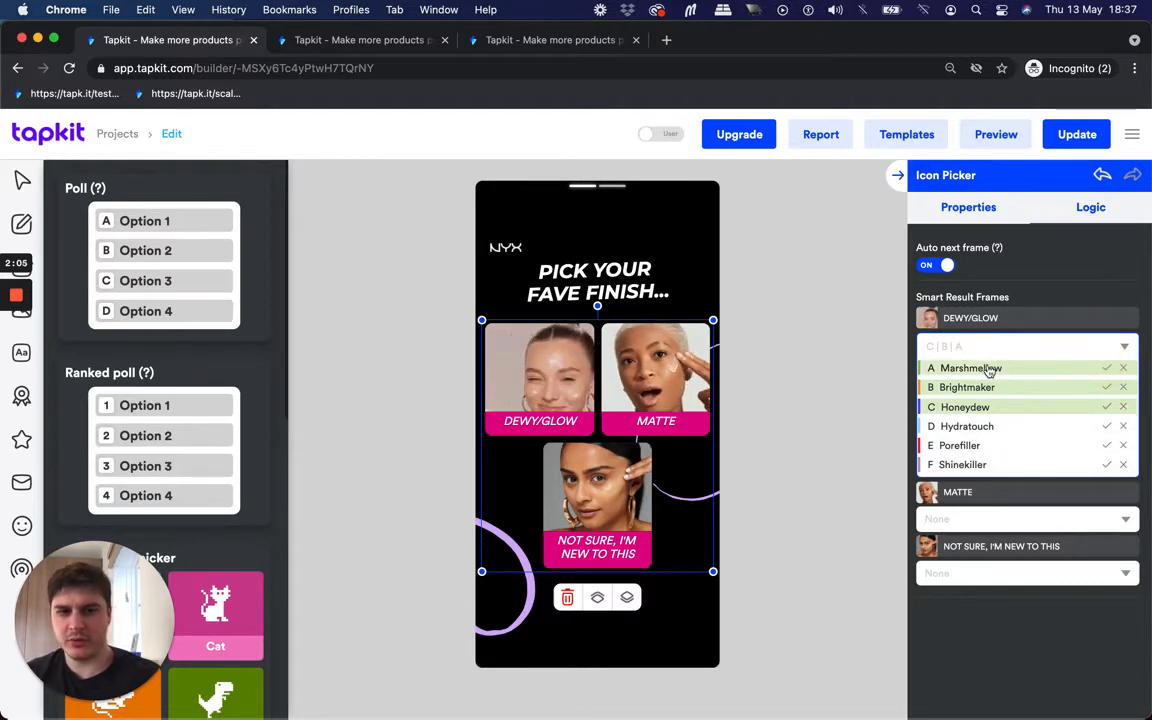
- Remove the Brightmaker, Marshmellow and Honeydew result frames from the DEWY/GLOW answer and deselect the image picker
click(1122, 387)
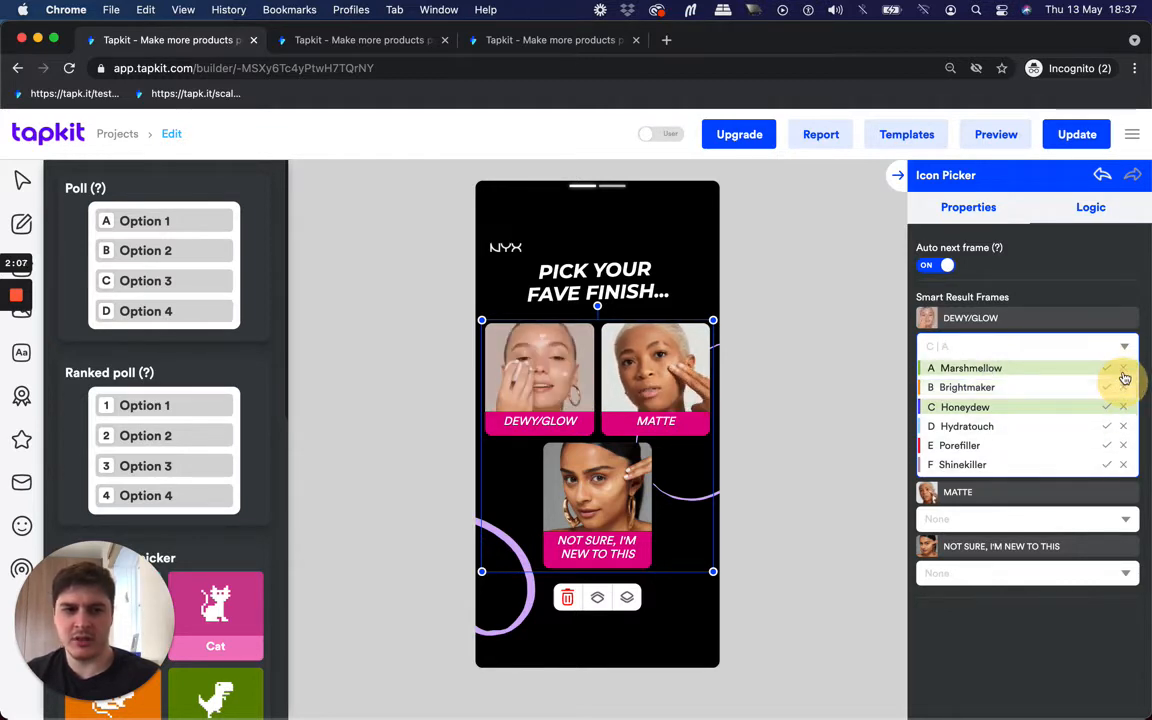
click(1122, 370)
click(1123, 410)
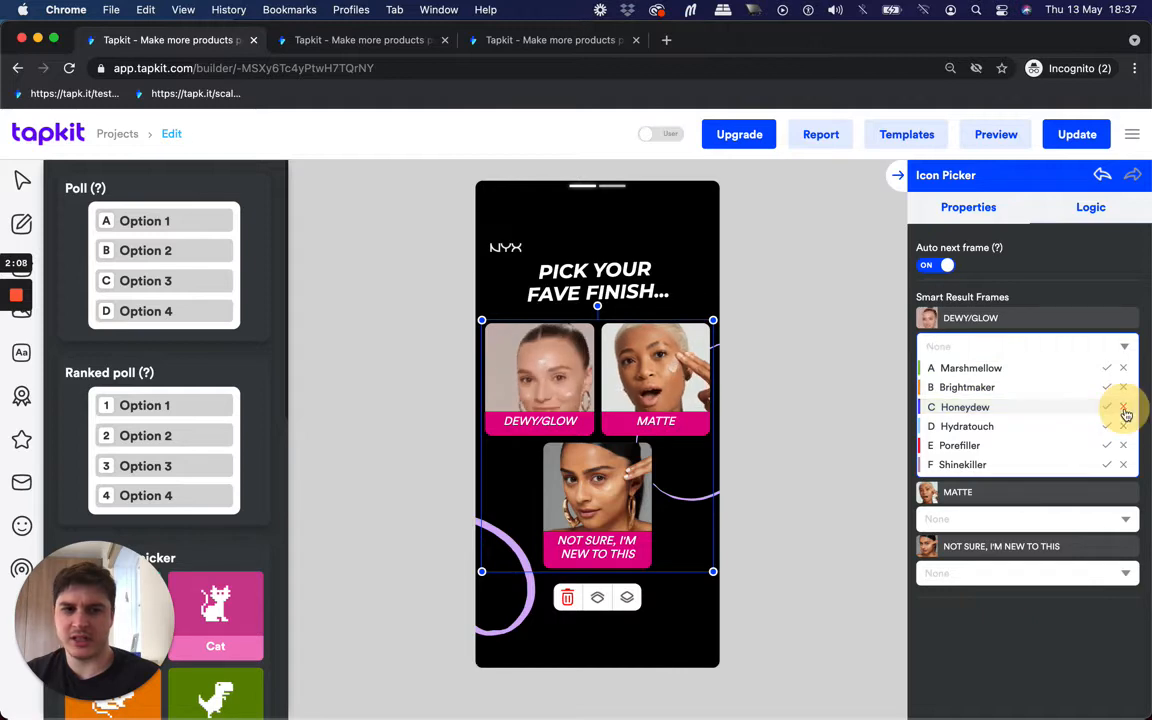
double_click(1046, 325)
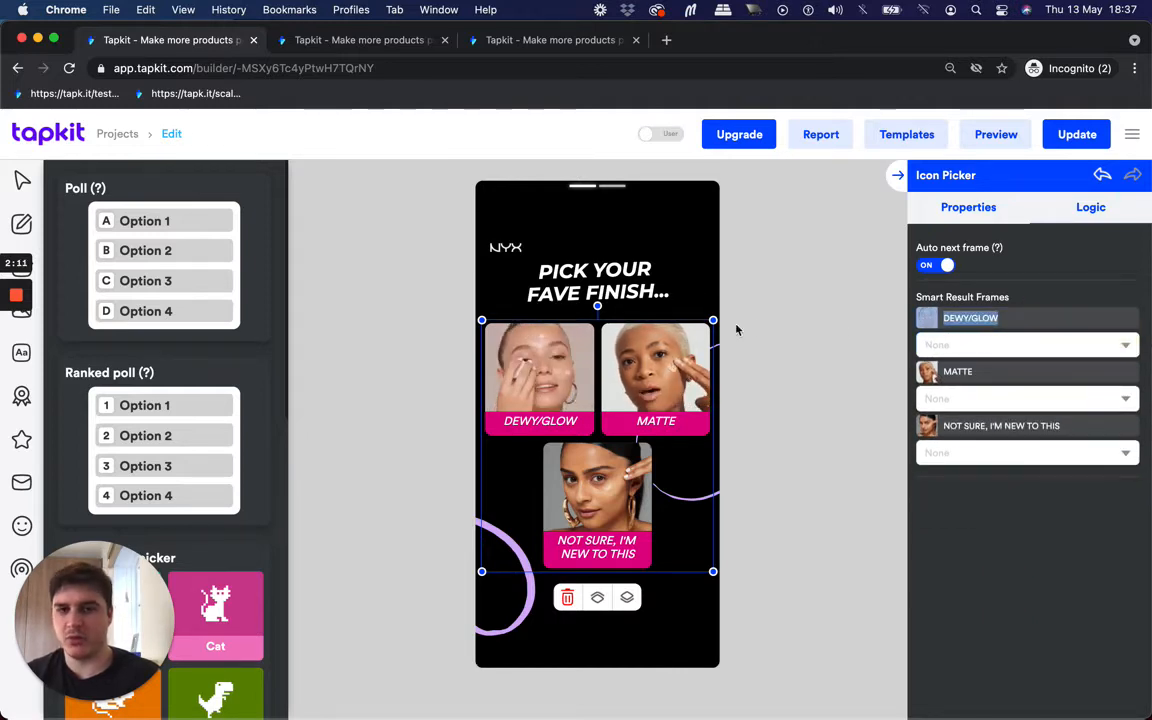
click(671, 244)
click(662, 362)
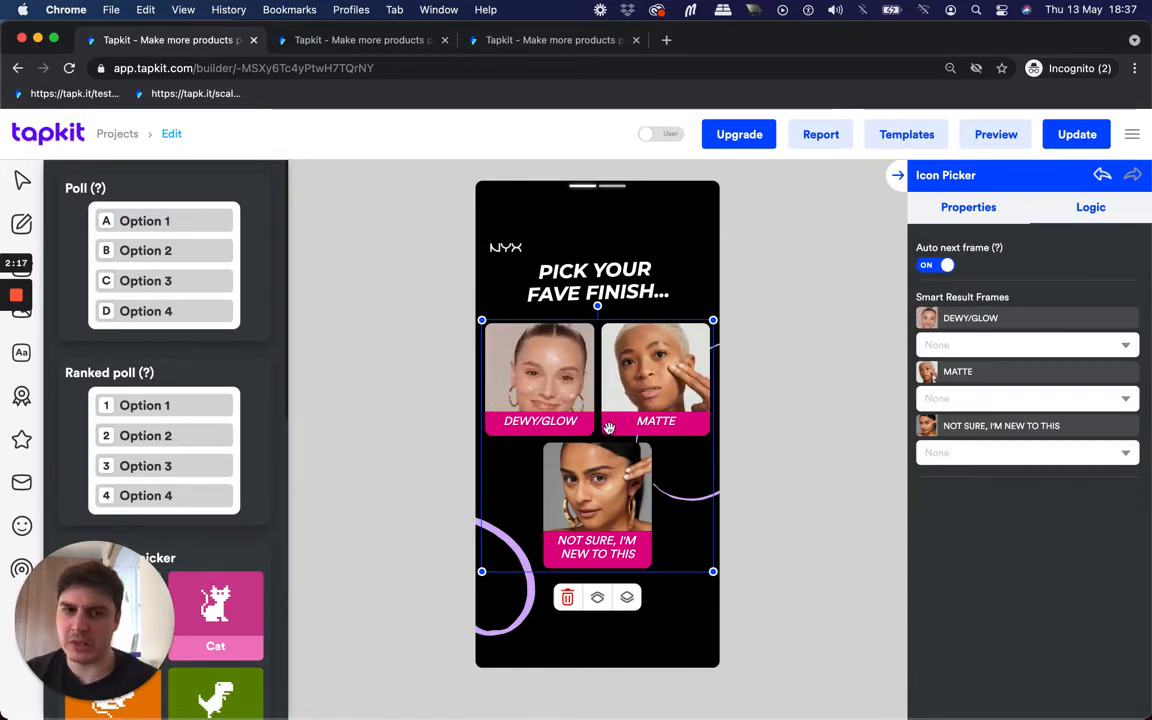
click(681, 296)
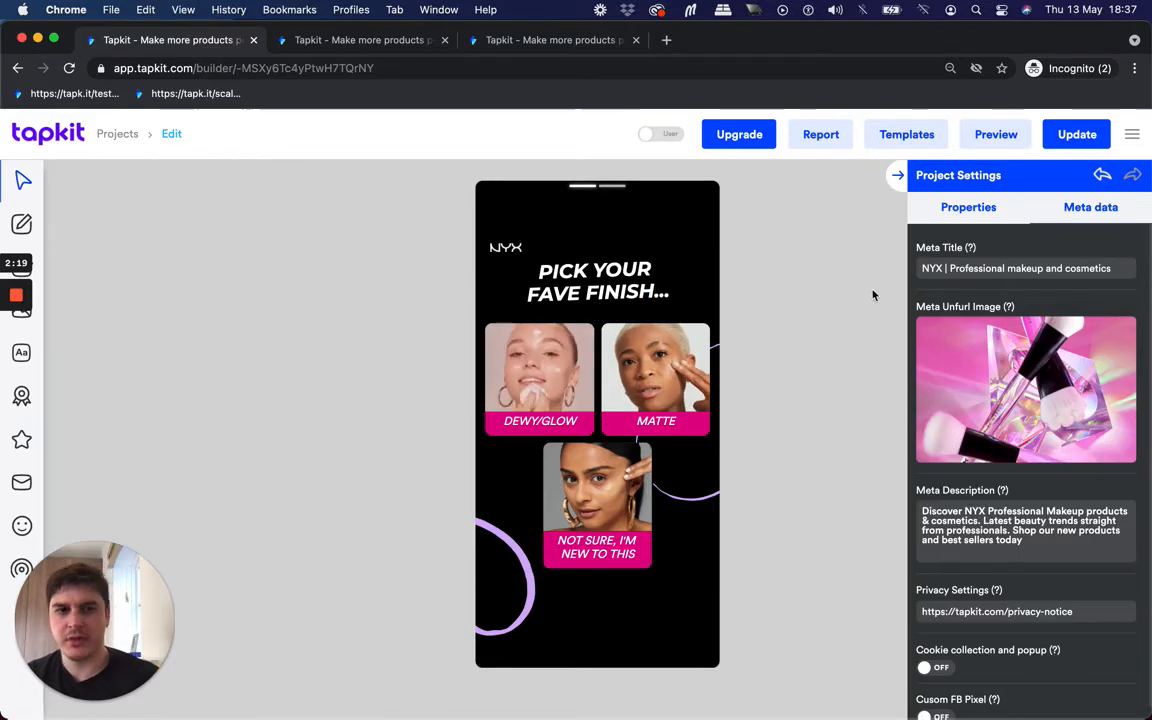
- Examine which smart result frame each skin-need answer is linked to in the logic of frame 2's image picker
click(960, 208)
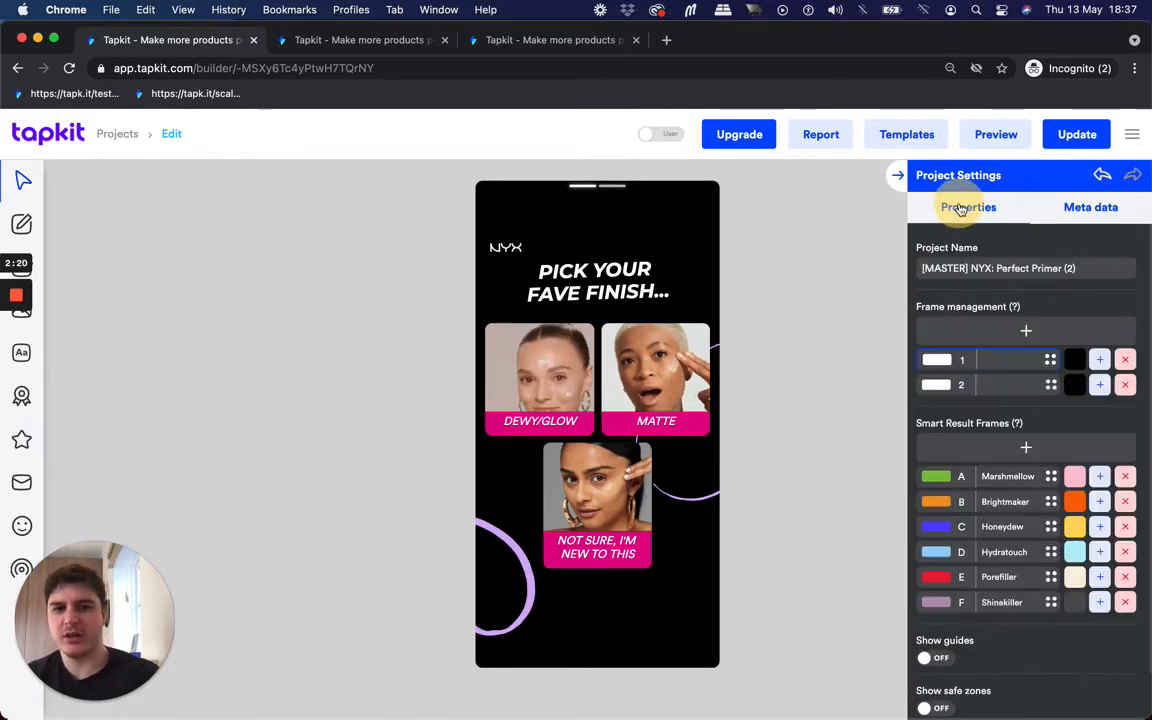
click(932, 388)
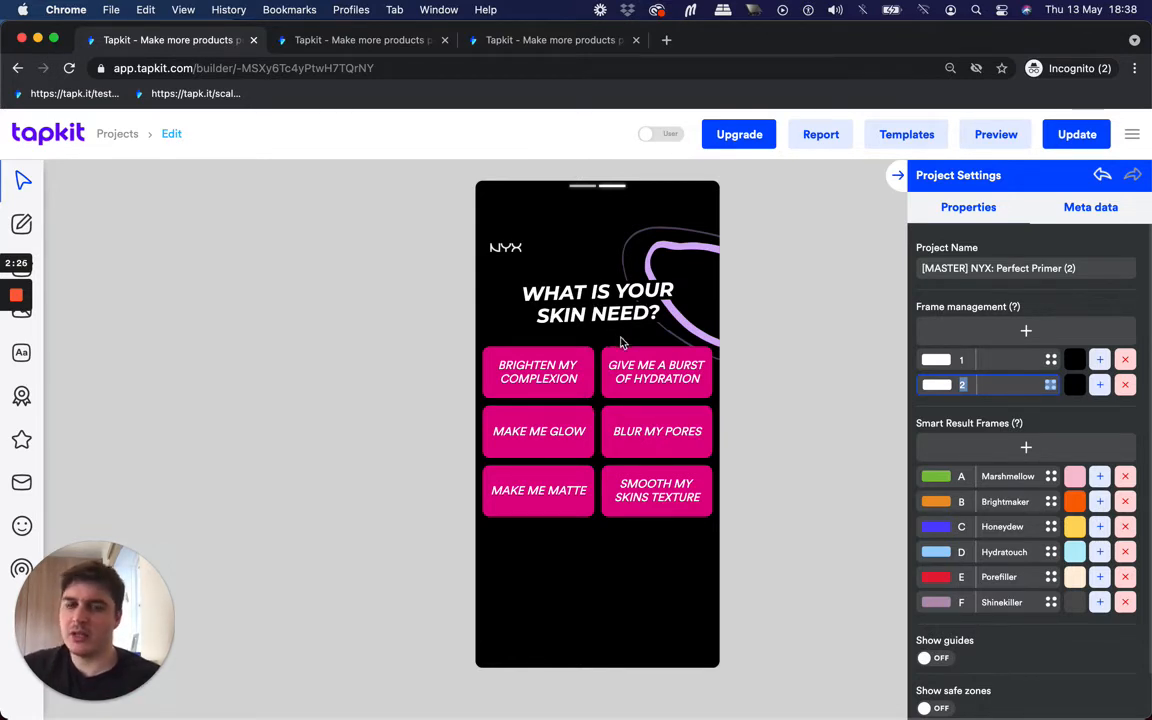
click(586, 376)
click(1088, 208)
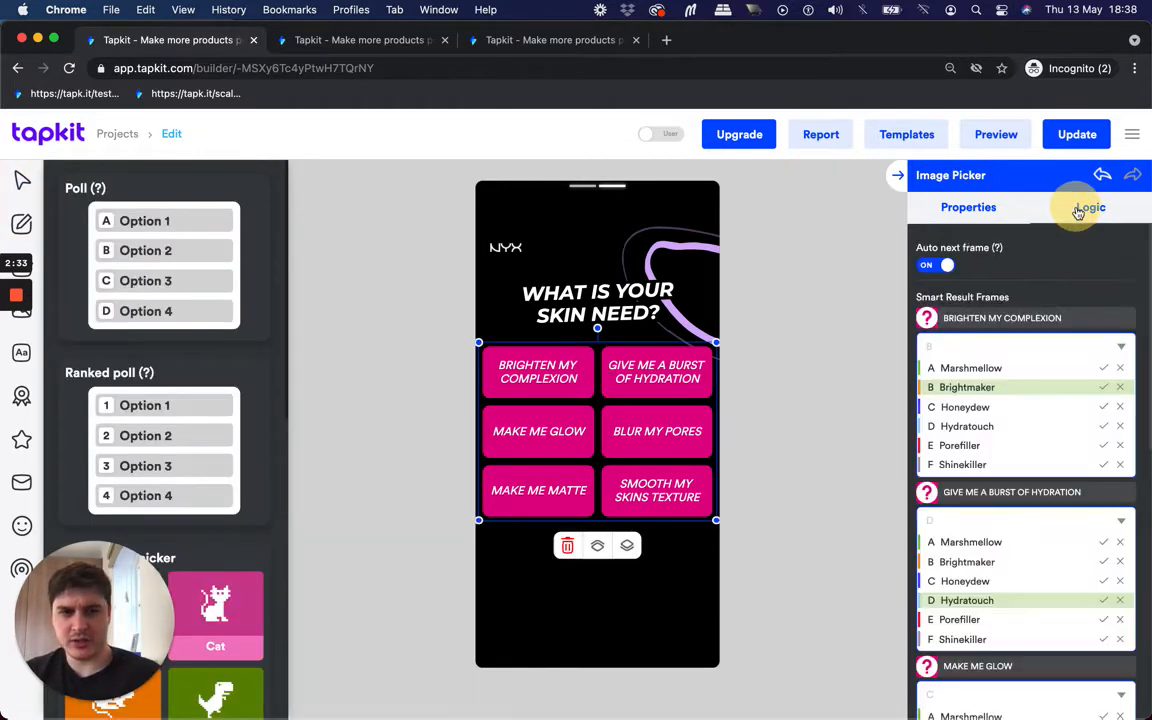
scroll(1000, 367, down, 1)
scroll(988, 566, down, 8)
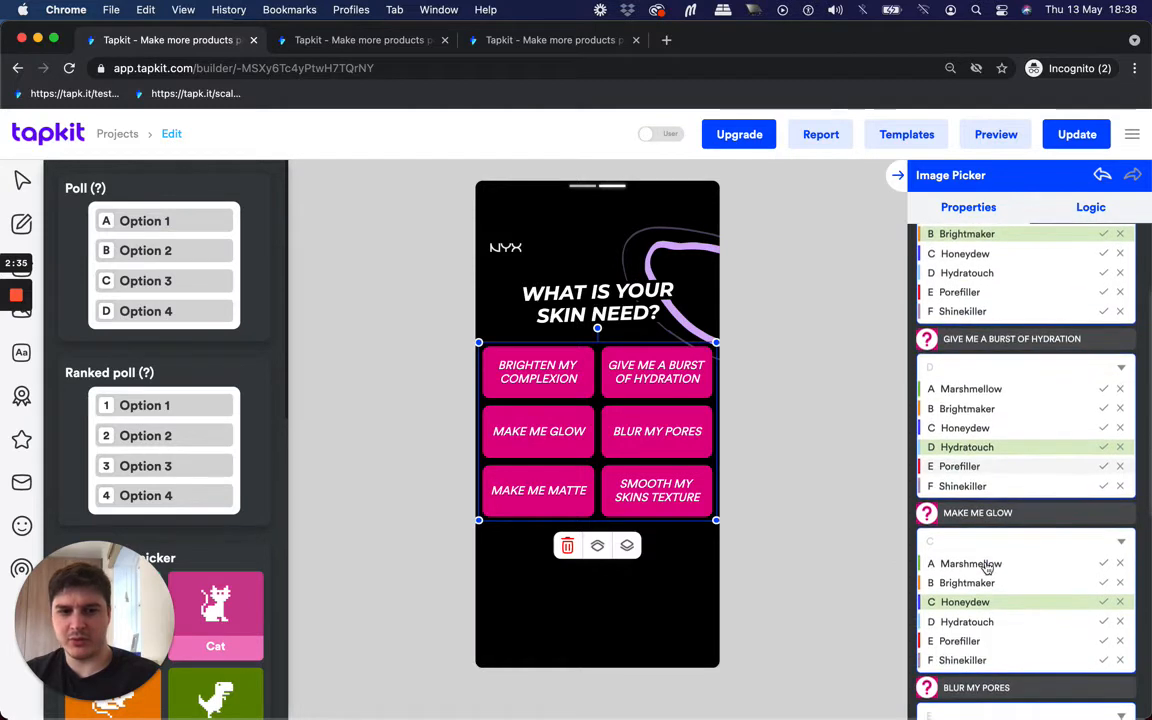
scroll(987, 568, down, 4)
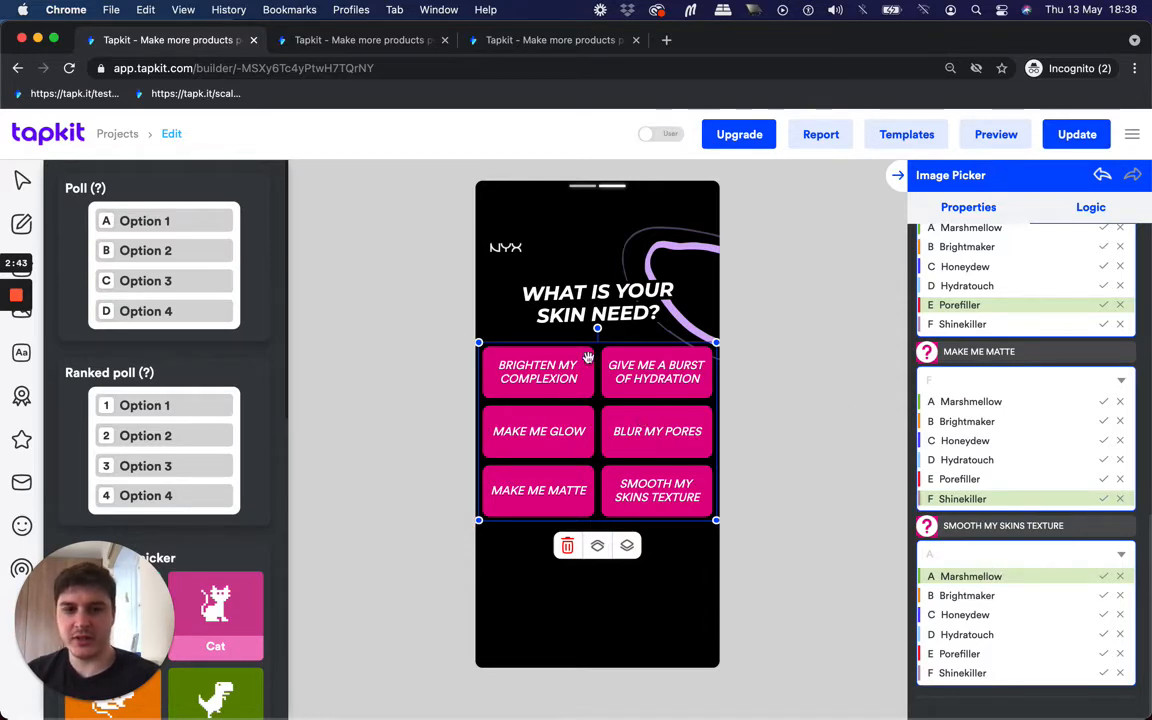
- Deselect the skin-need image picker and leave the builder for the list of all projects
scroll(955, 415, up, 10)
click(961, 218)
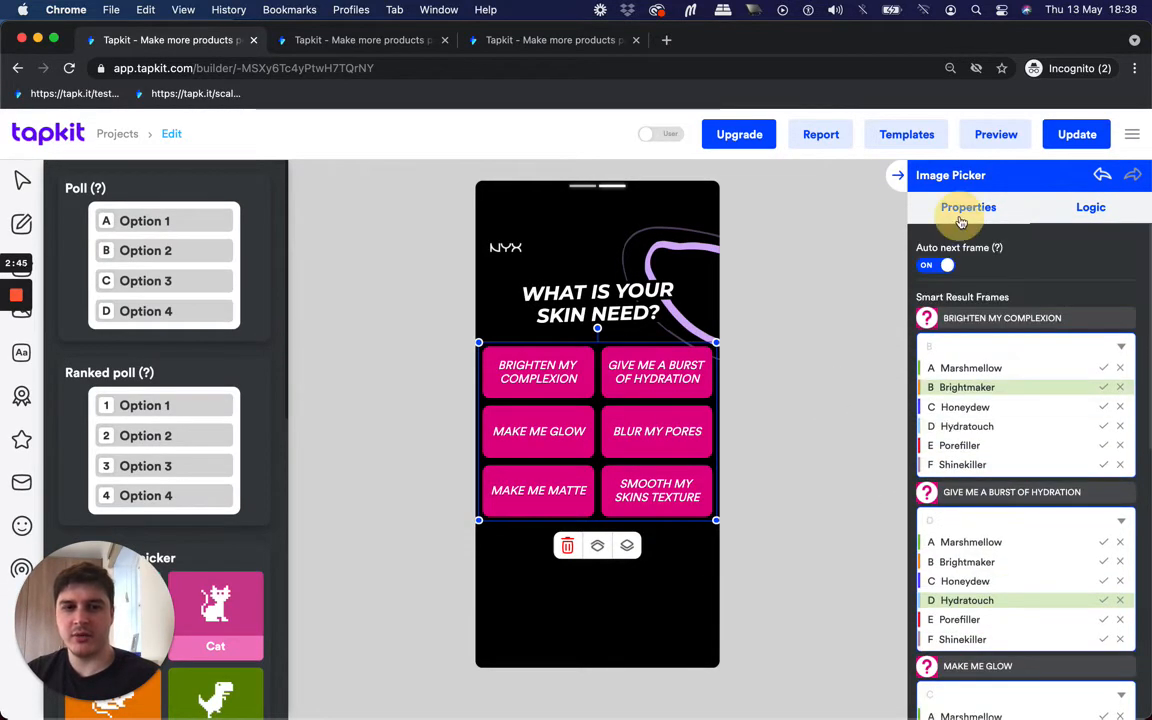
click(762, 301)
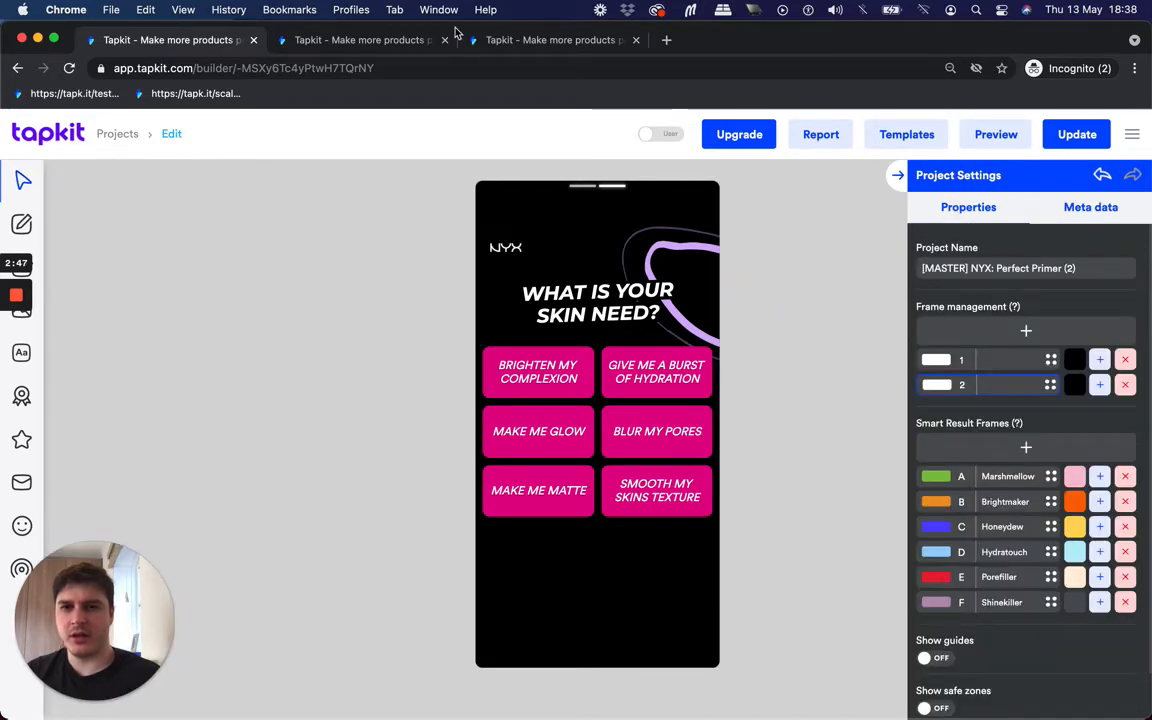
click(115, 137)
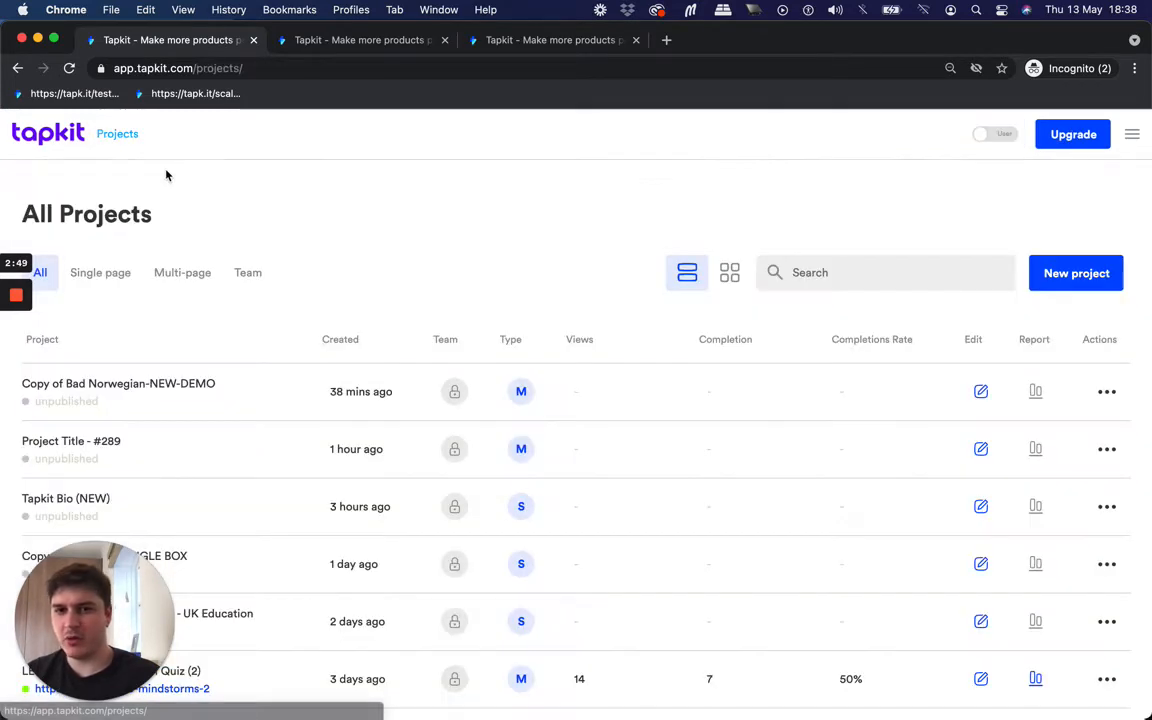
- Open the Copy of Bad Norwegian-NEW-DEMO project for editing and look through its question frames up to frame 5
mouse_move(1104, 402)
click(1072, 417)
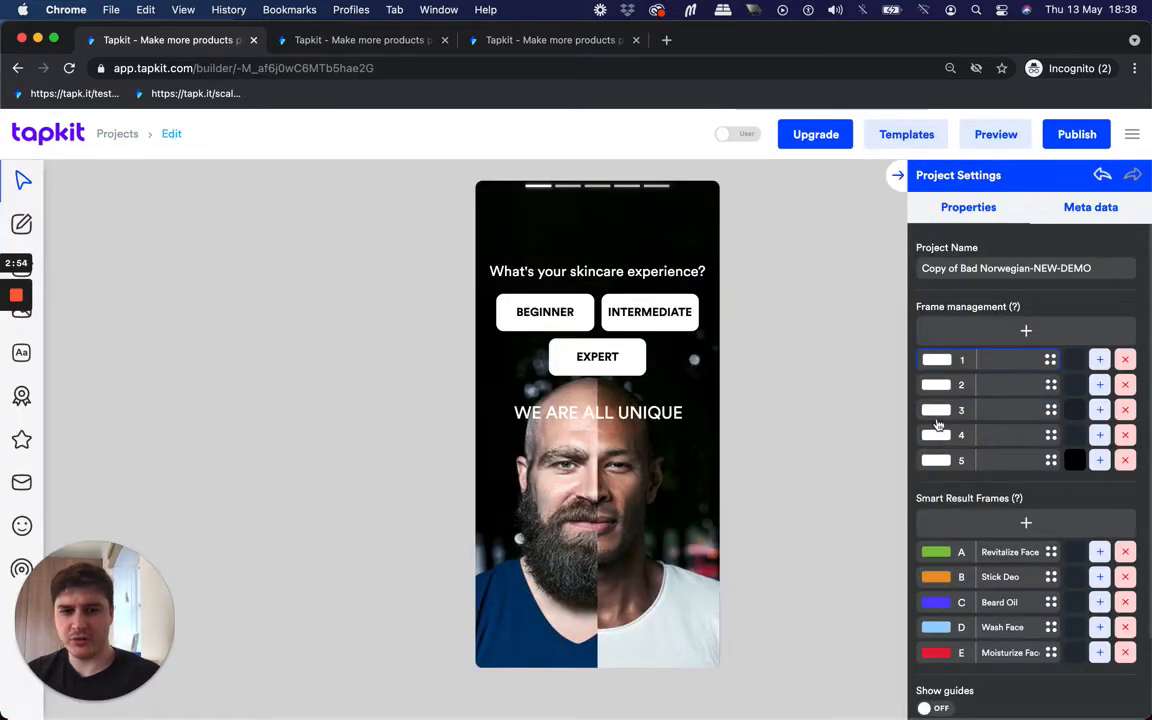
click(938, 386)
click(938, 410)
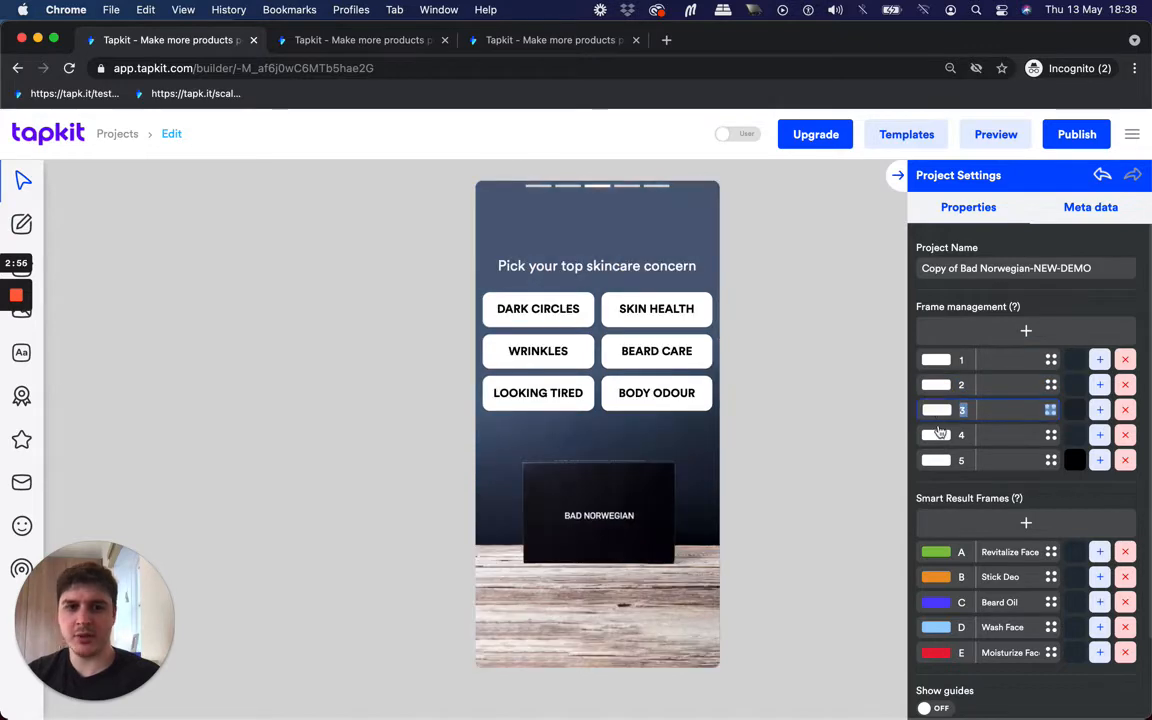
click(938, 435)
click(938, 460)
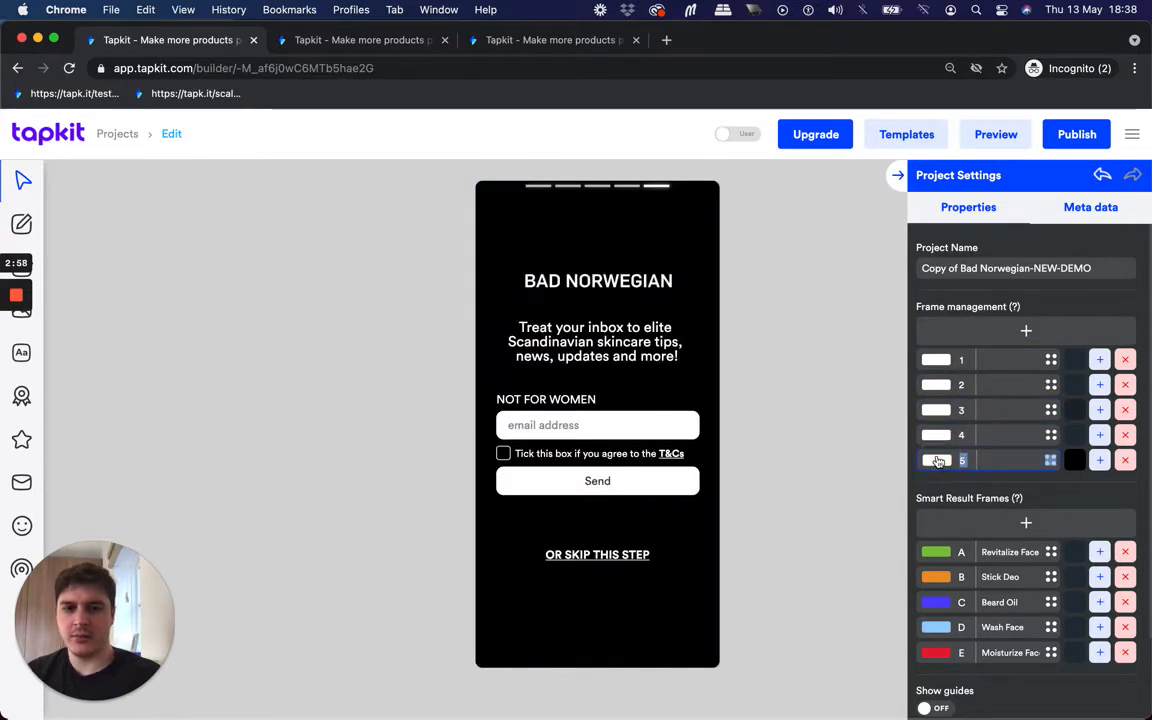
- Look through smart result frames A to E, from Revitalize Face to Moisturize Face, and back to A
click(937, 551)
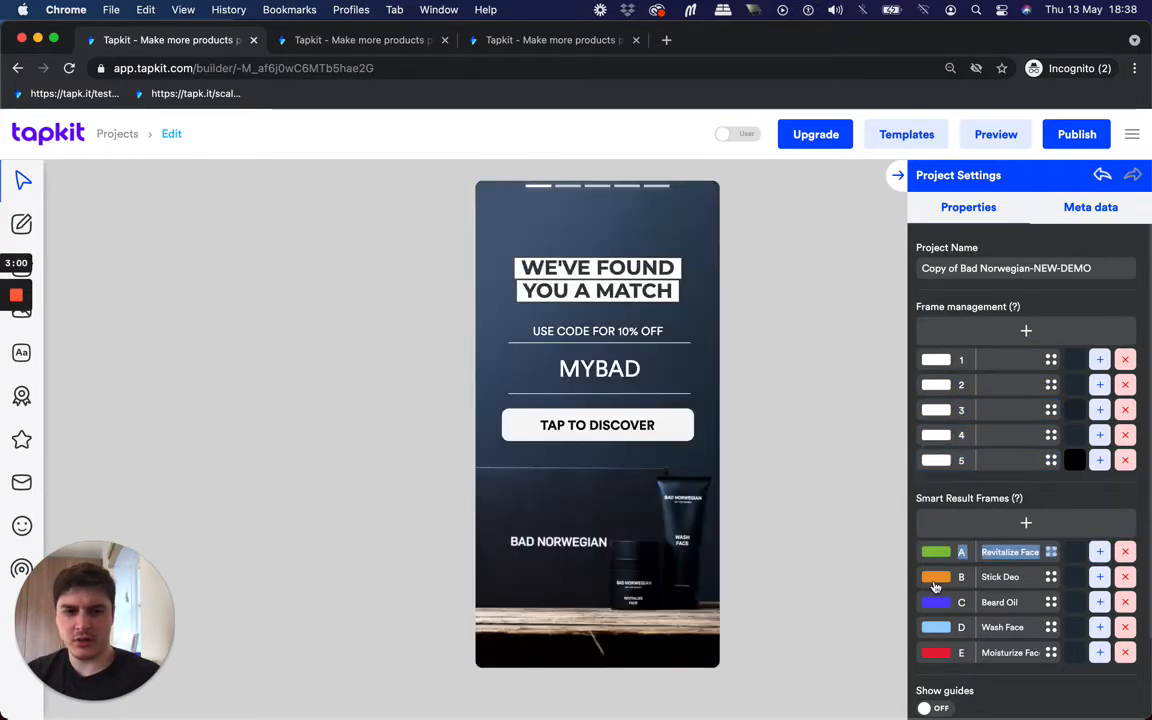
click(936, 577)
click(936, 602)
click(936, 627)
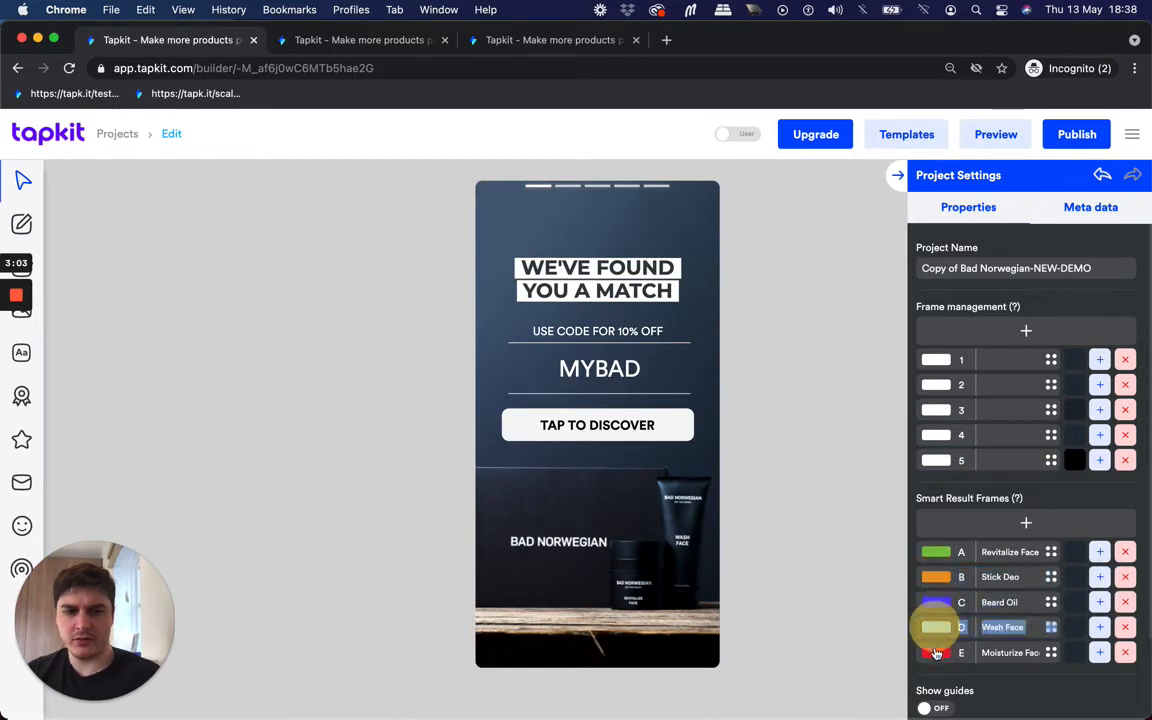
click(936, 652)
click(938, 627)
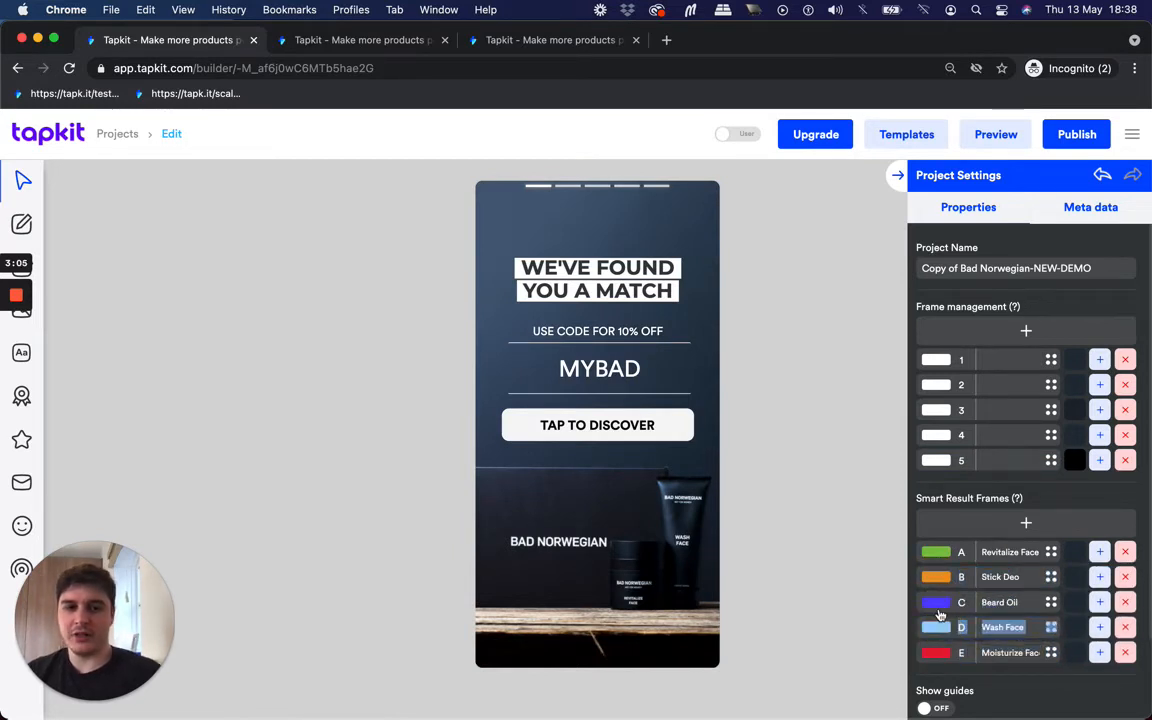
click(938, 602)
click(938, 577)
click(940, 551)
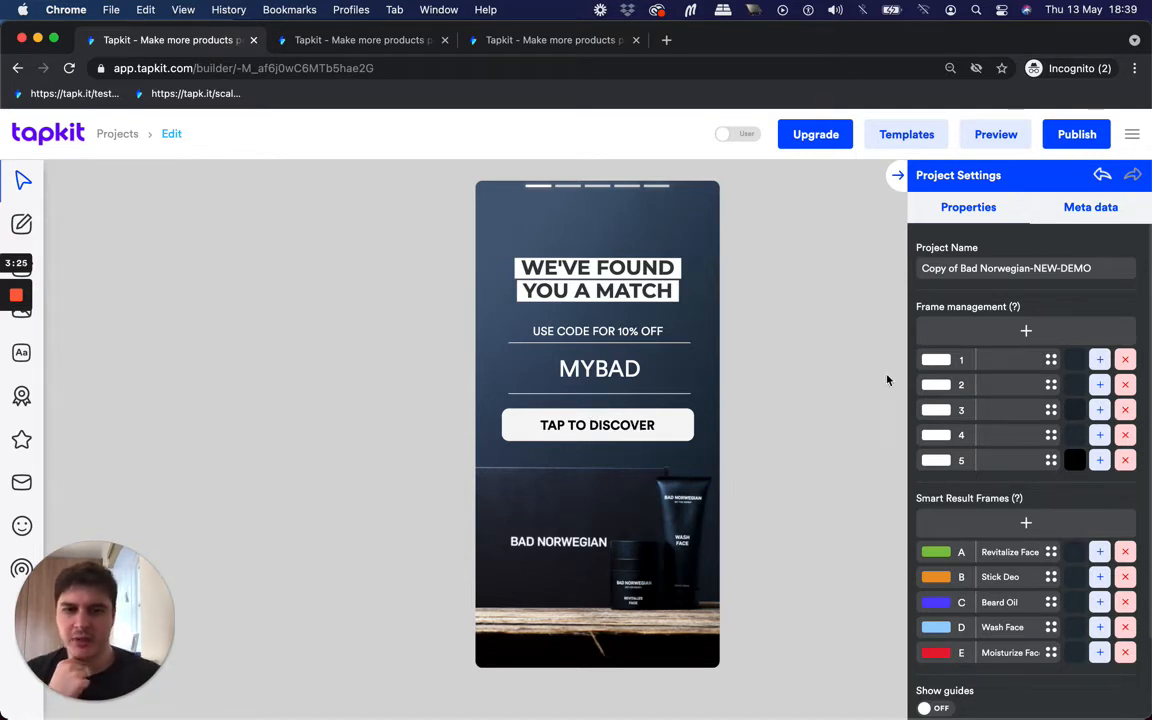
- Examine the smart result frames linked to each skincare-experience answer in frame 1's image picker logic, and return to the project properties
click(938, 363)
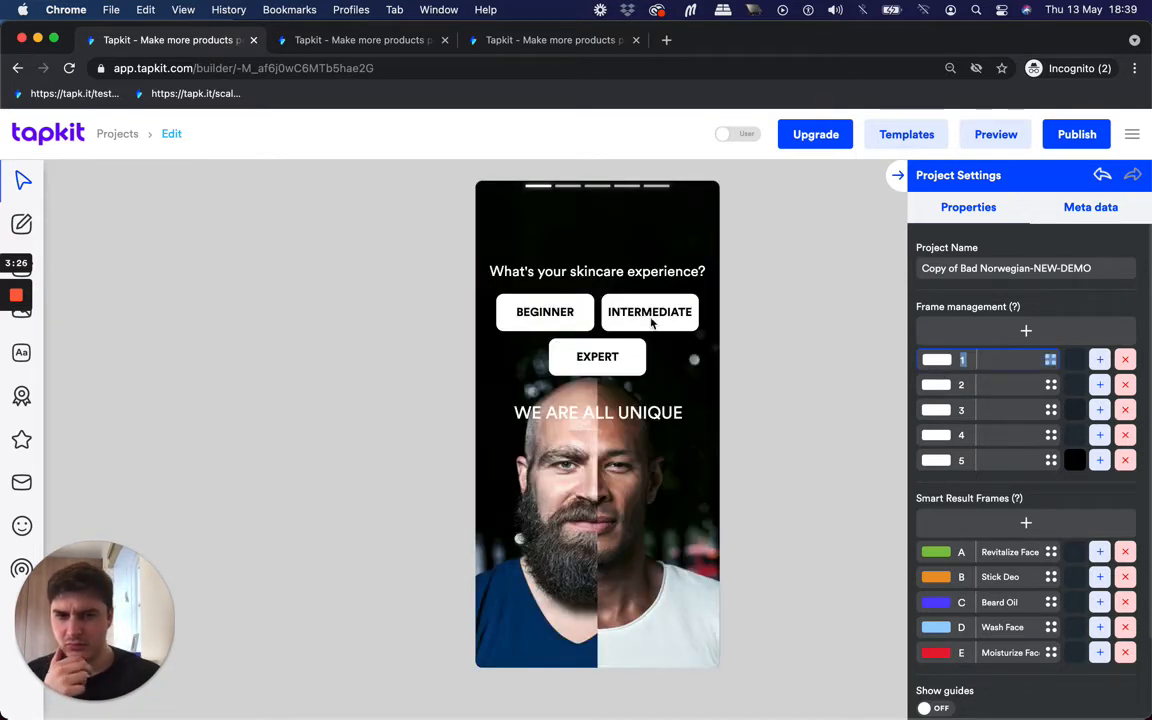
click(561, 308)
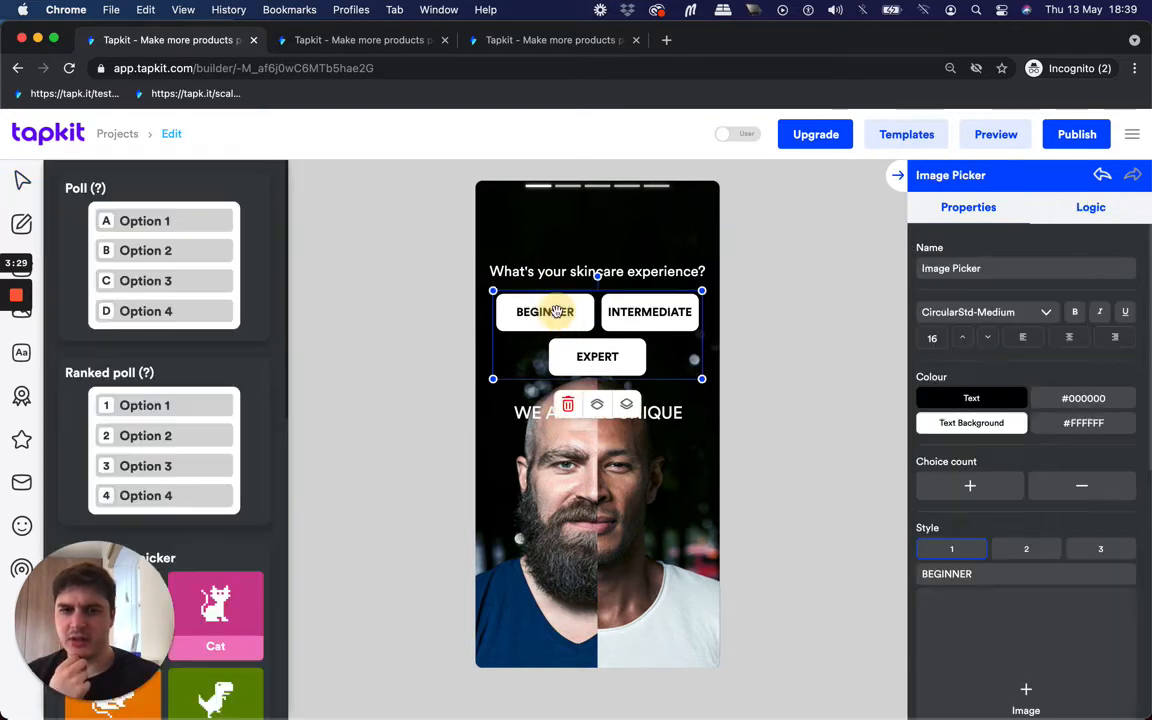
click(1085, 211)
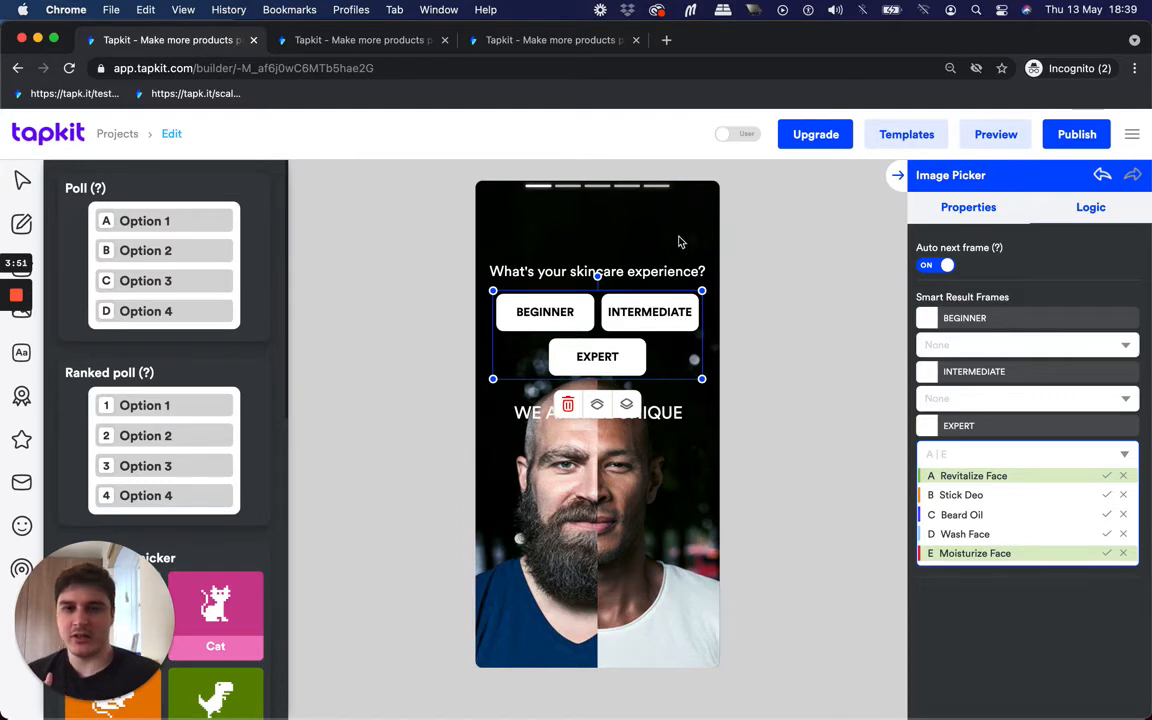
click(590, 215)
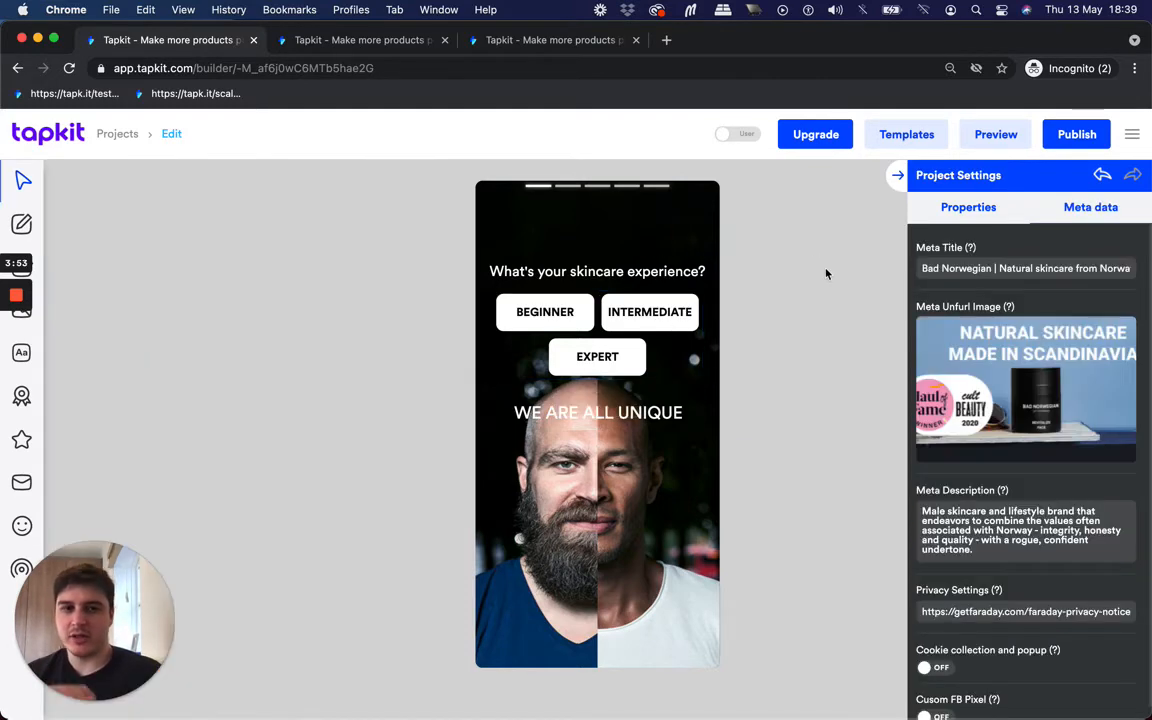
click(938, 206)
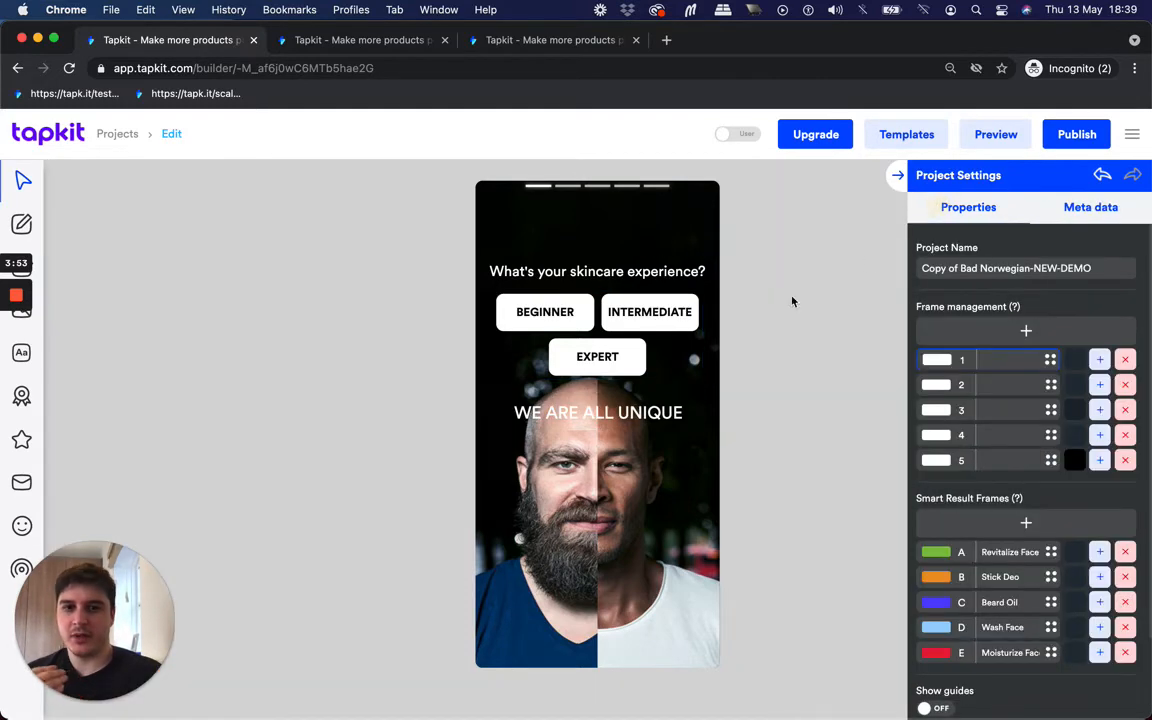
- Examine which smart result frames each skincare-concern answer is linked to in the logic of frame 3's image picker
double_click(941, 390)
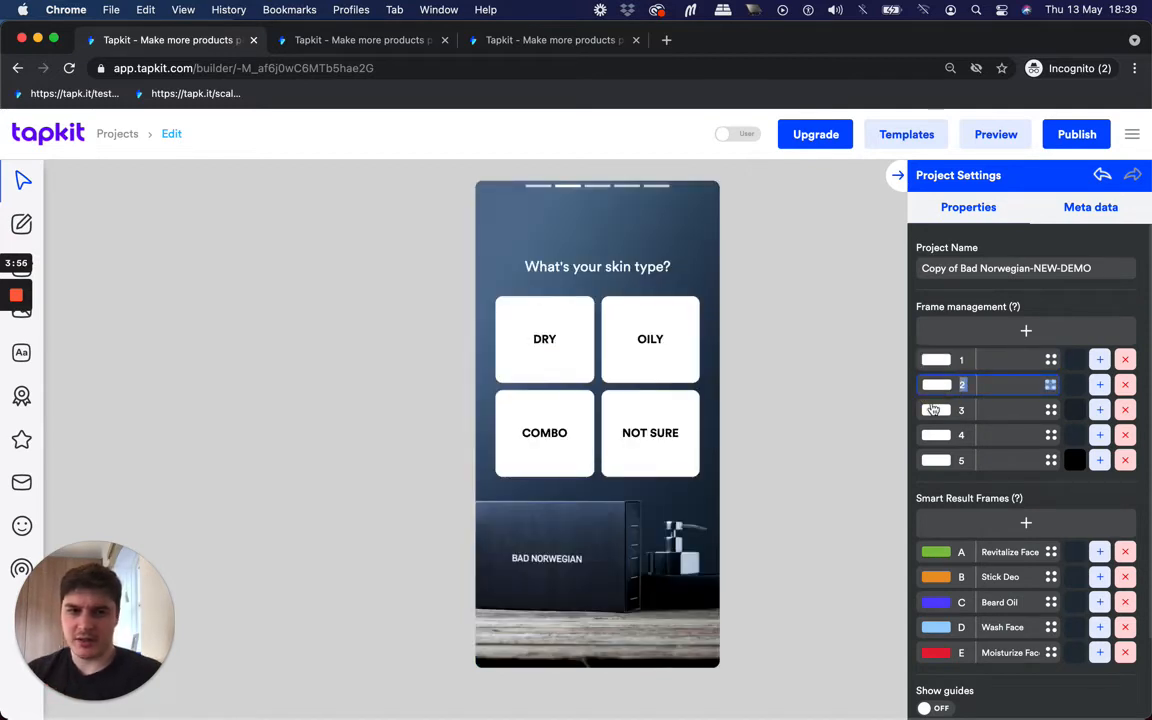
double_click(932, 410)
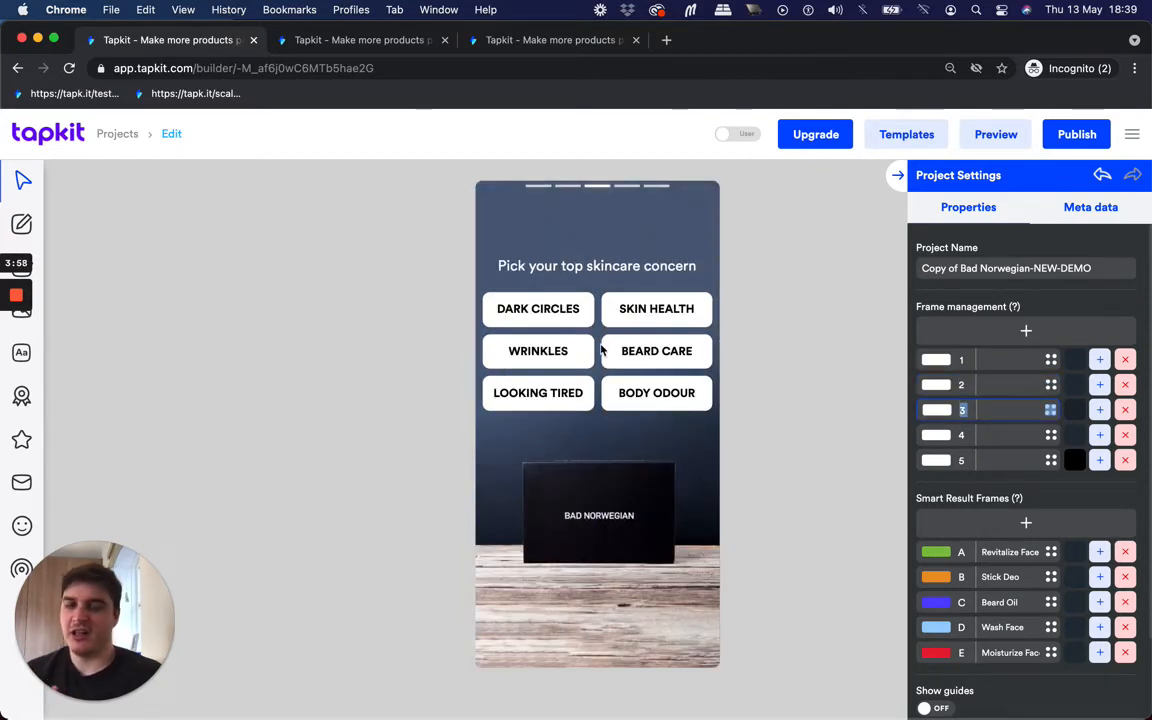
click(555, 338)
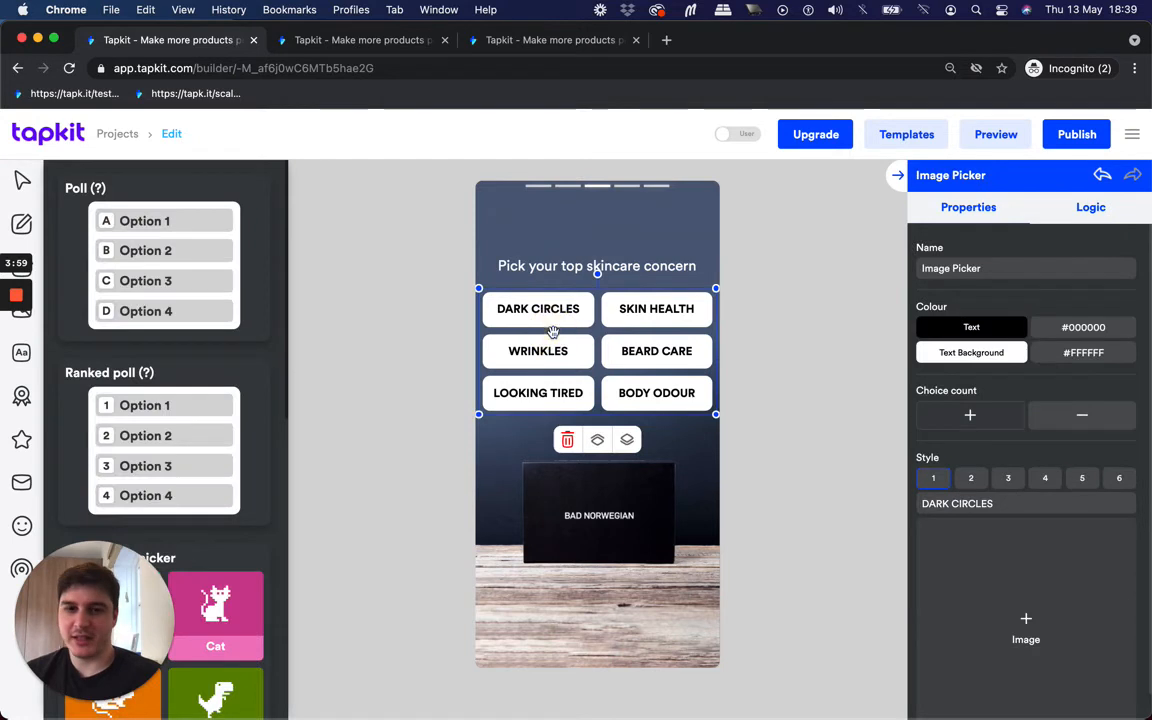
click(1108, 207)
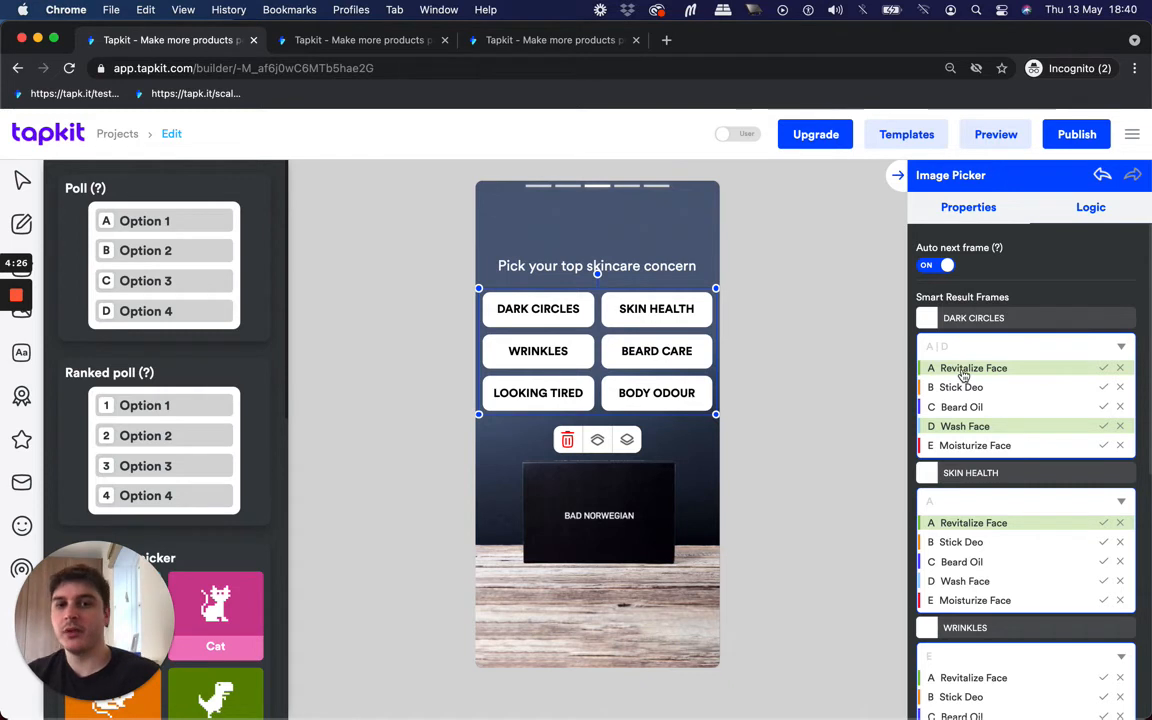
scroll(955, 460, down, 4)
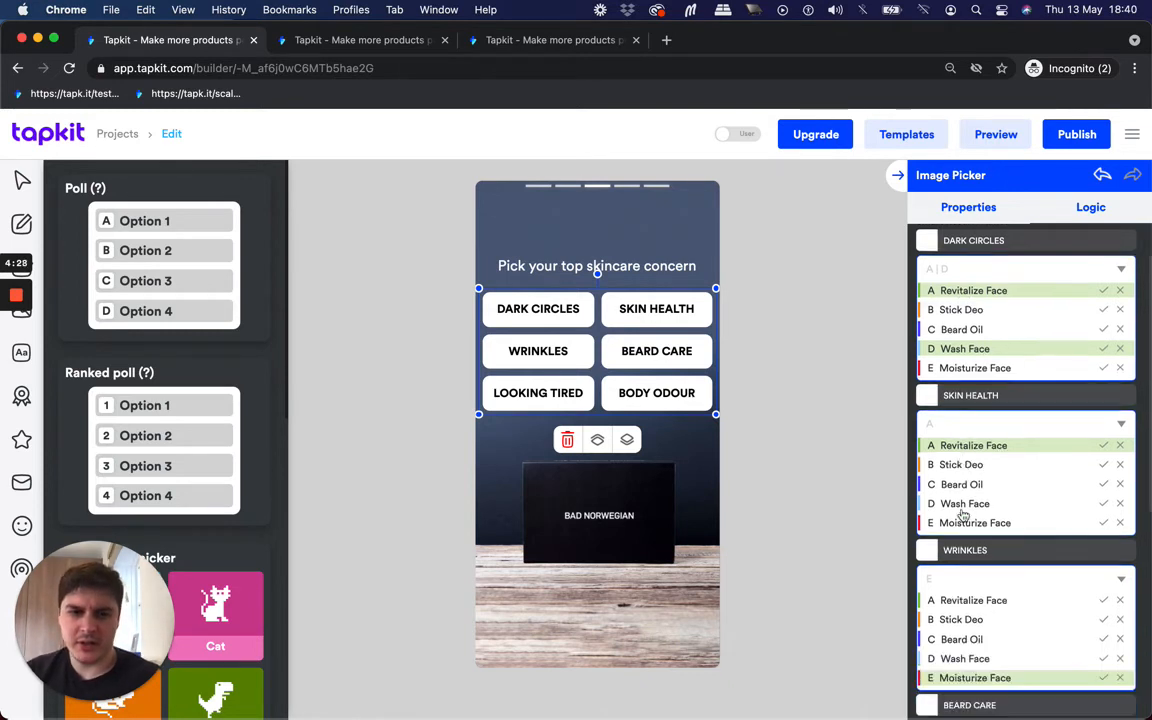
scroll(960, 513, down, 6)
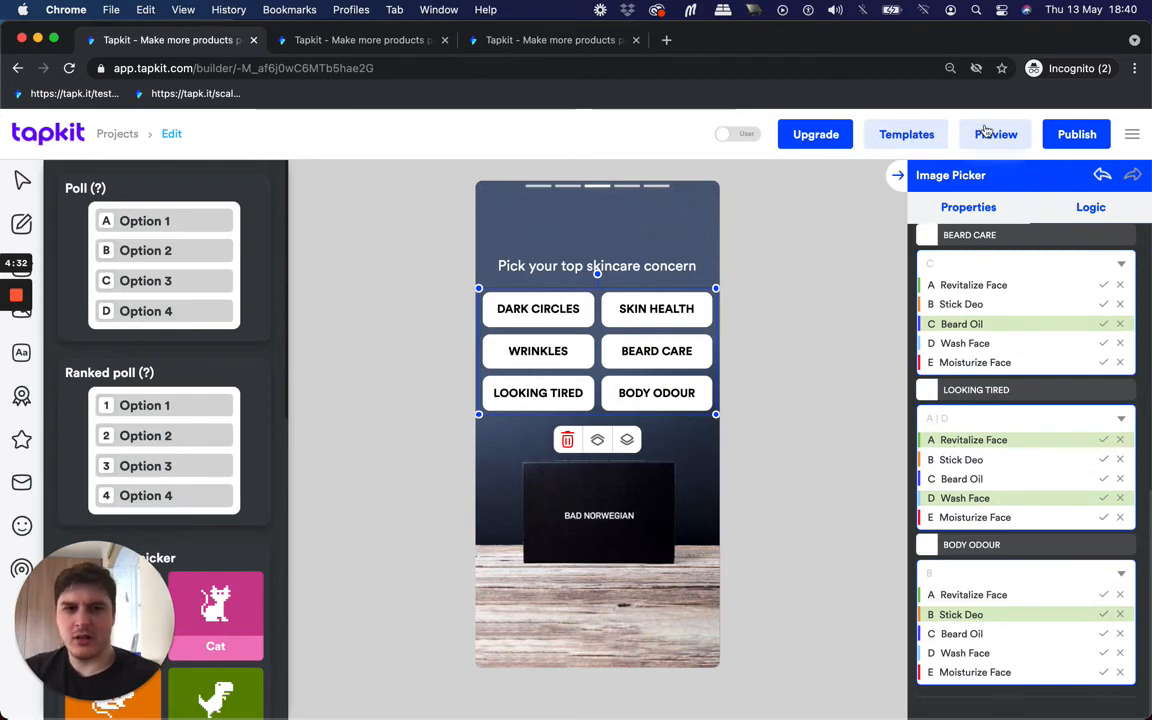
- In the Bad Norwegian preview, answer BEGINNER, DRY, BEARD CARE and 56 PLUS, skip the email sign-up, and open the matched product's page
click(543, 40)
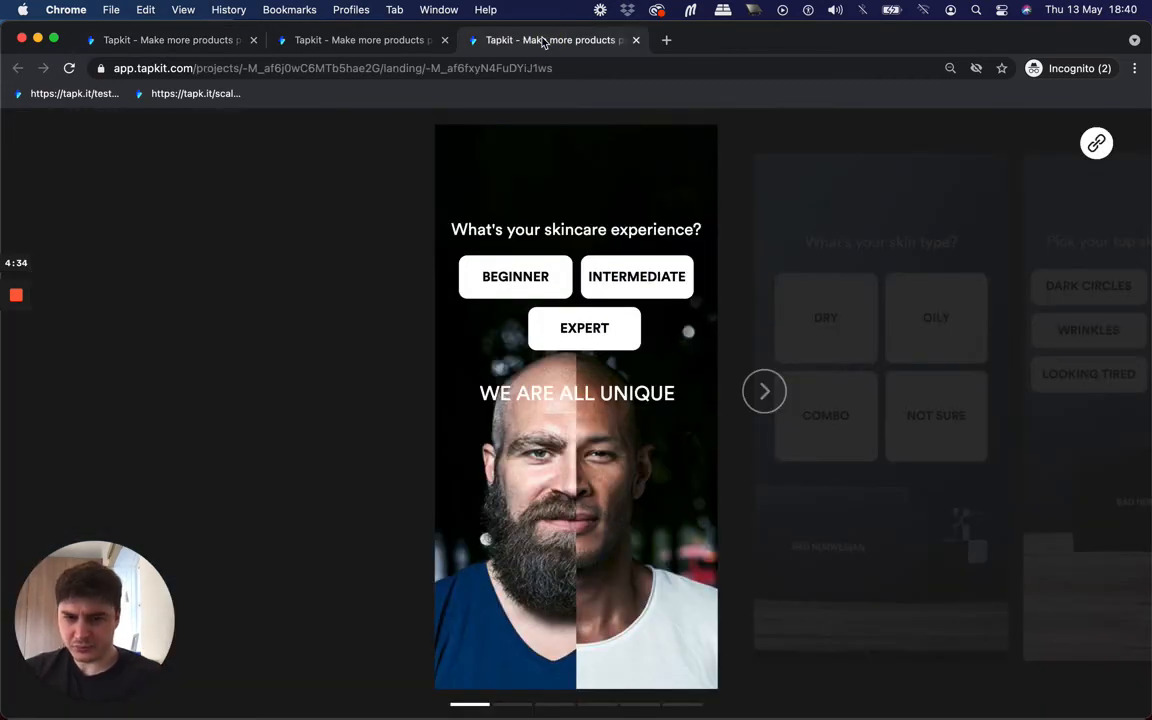
click(525, 274)
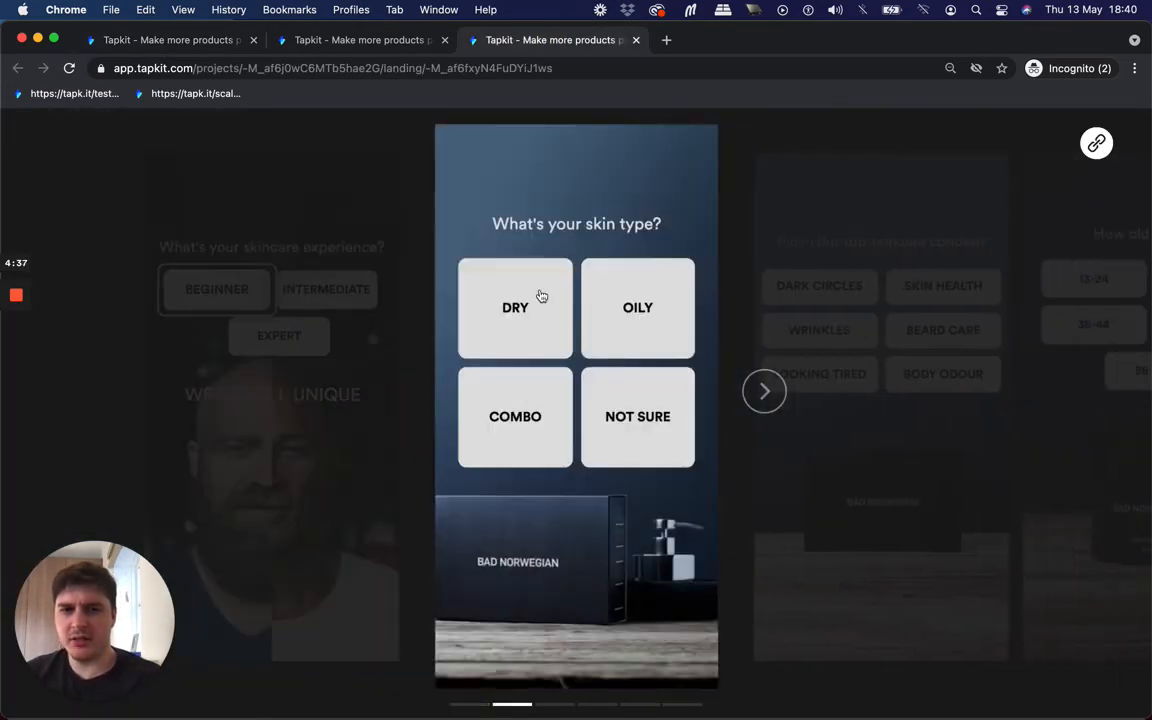
click(518, 305)
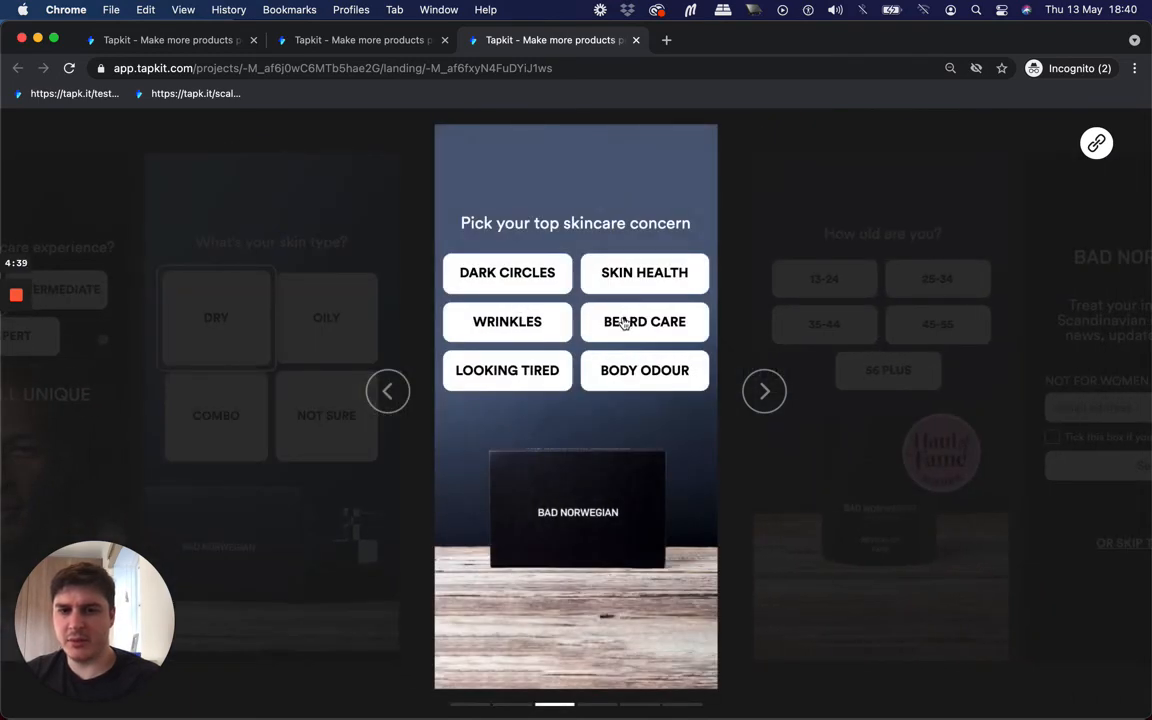
click(635, 326)
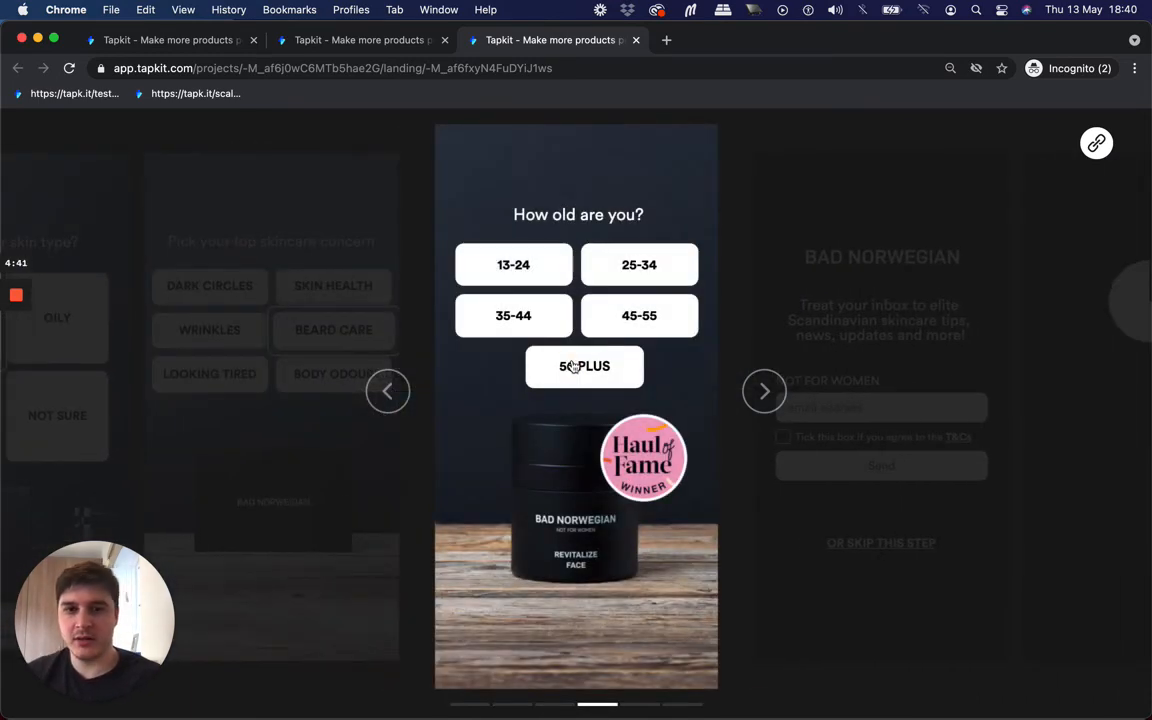
click(578, 366)
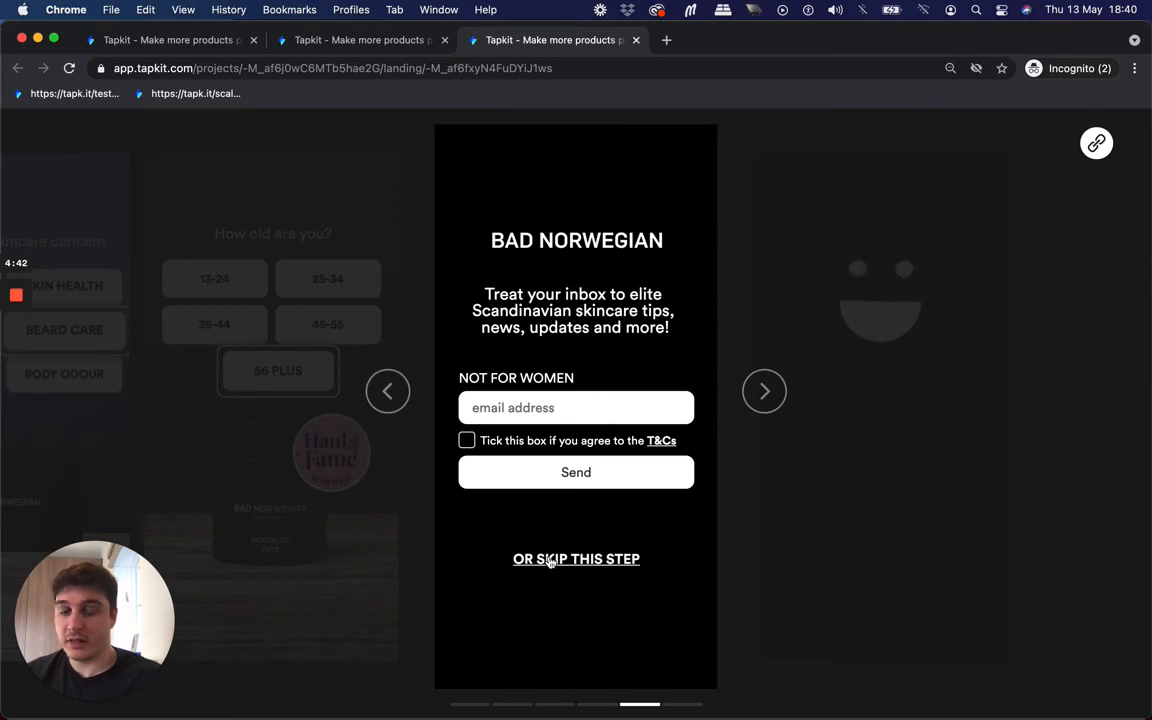
click(540, 558)
click(570, 405)
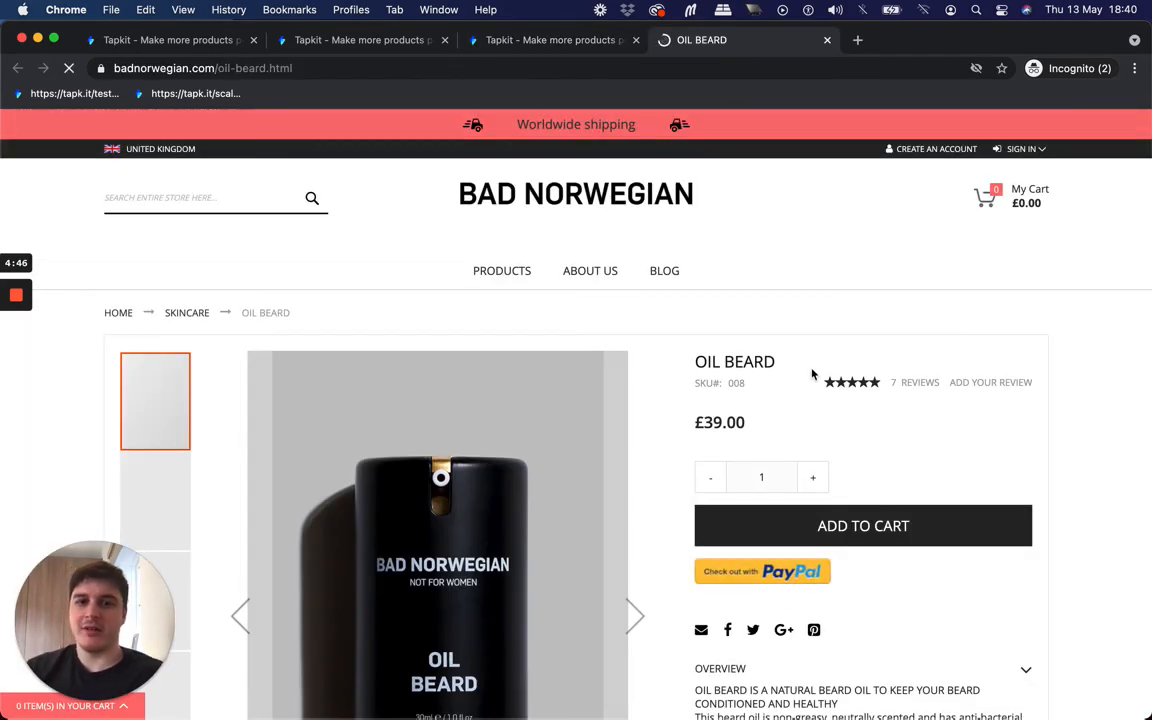
scroll(554, 460, down, 1)
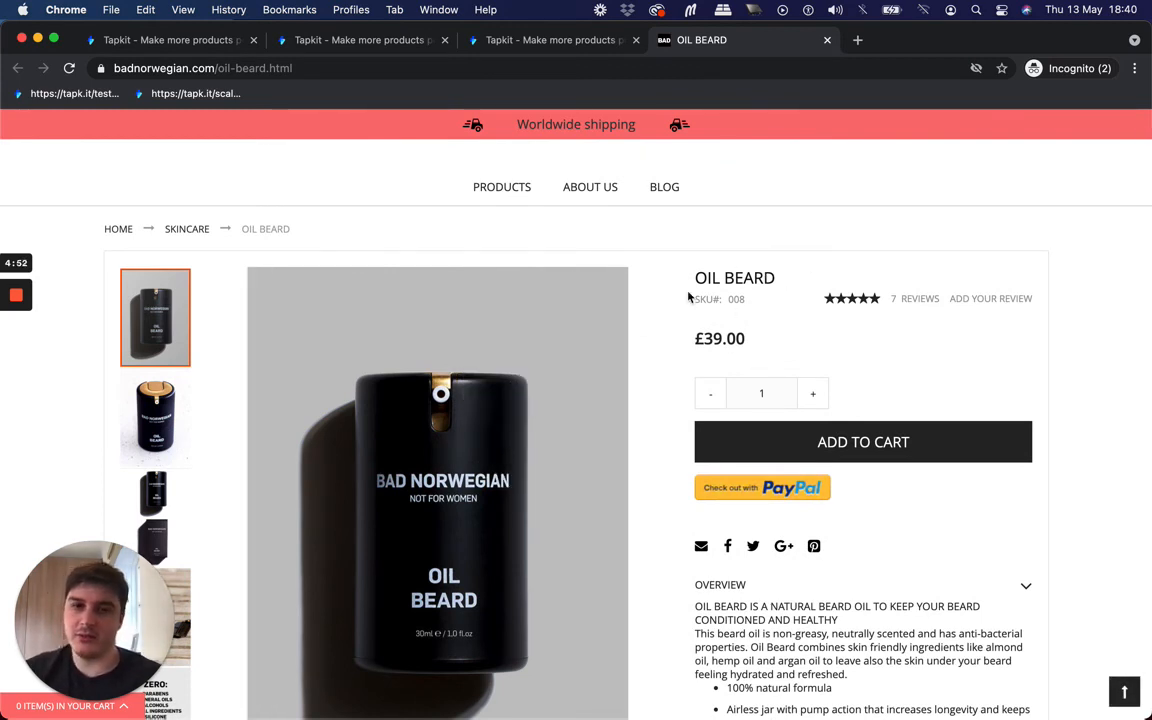
- Return to the first question of the Bad Norwegian preview, answer EXPERT, COMBO, SKIN HEALTH and 45-55, and skip the email sign-up
click(510, 40)
click(345, 40)
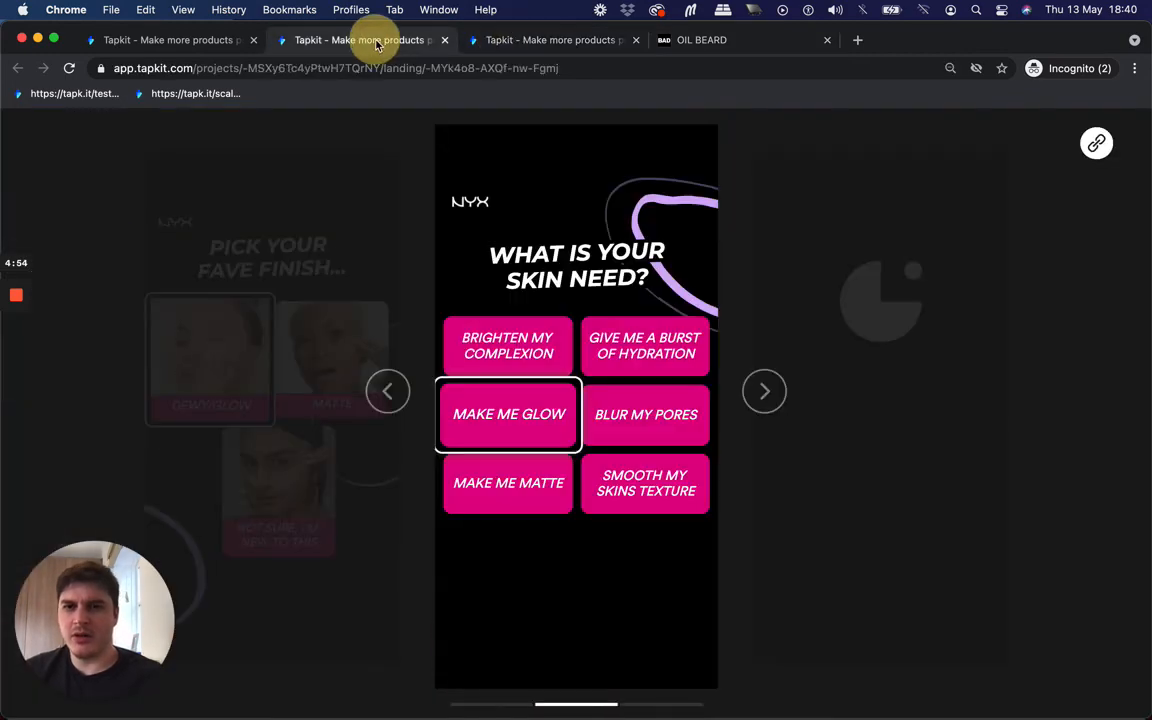
click(503, 42)
click(388, 390)
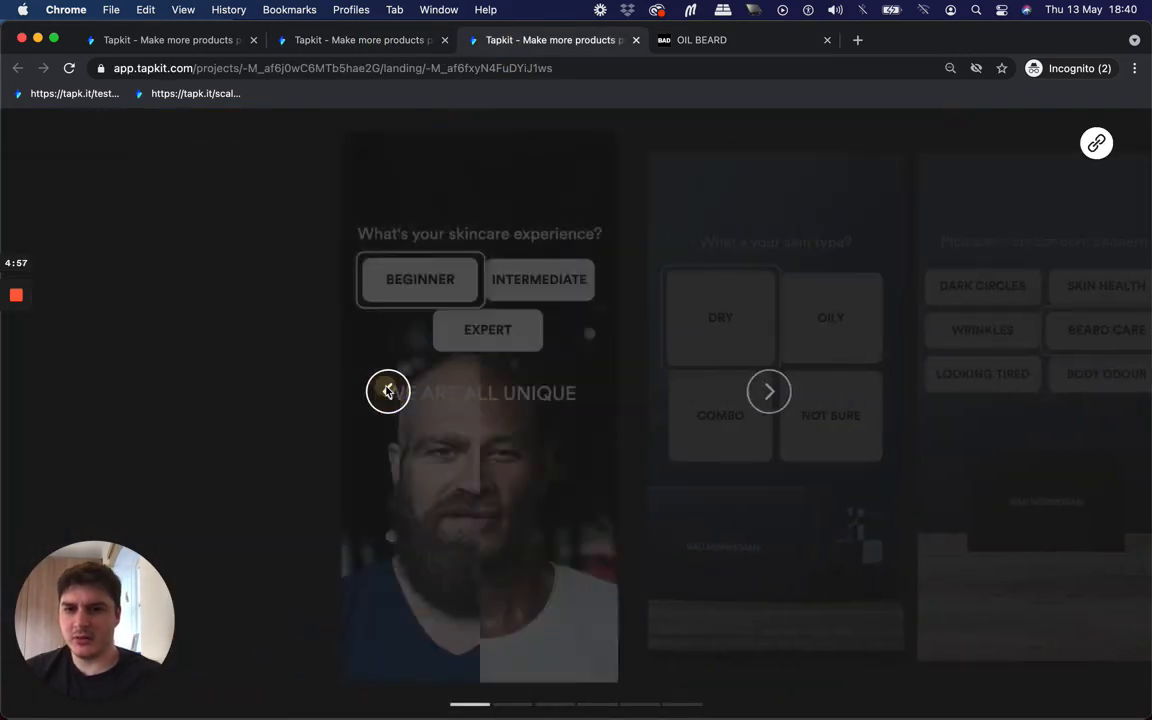
click(574, 335)
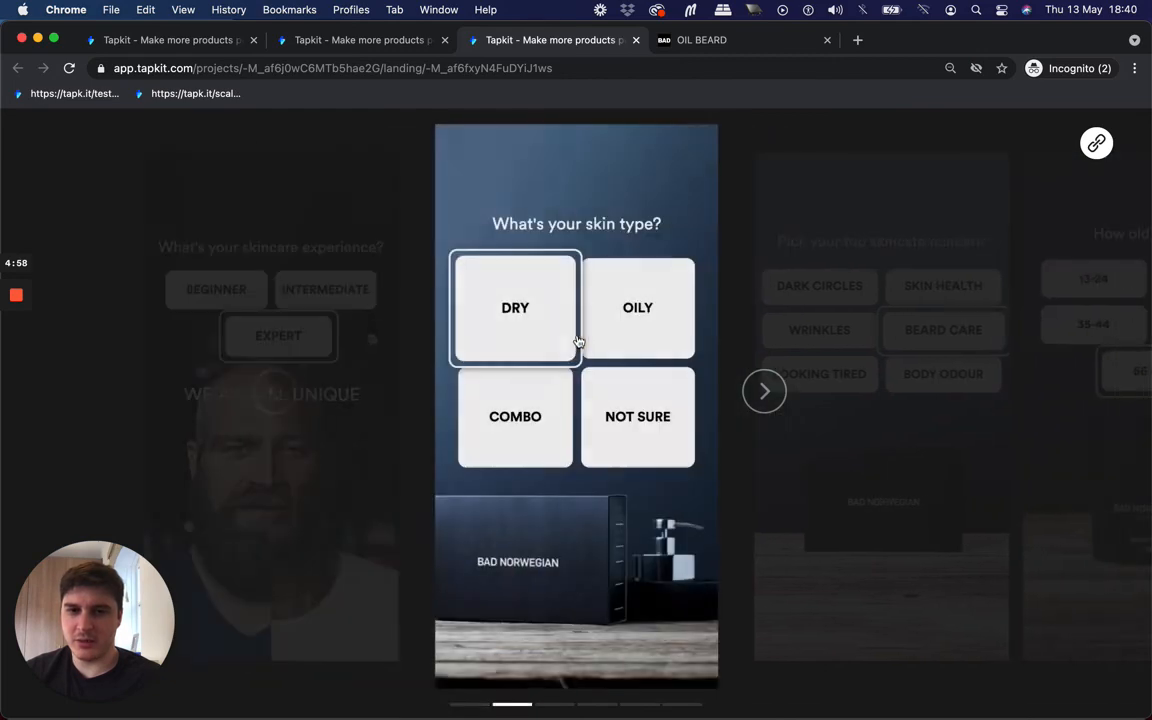
click(535, 410)
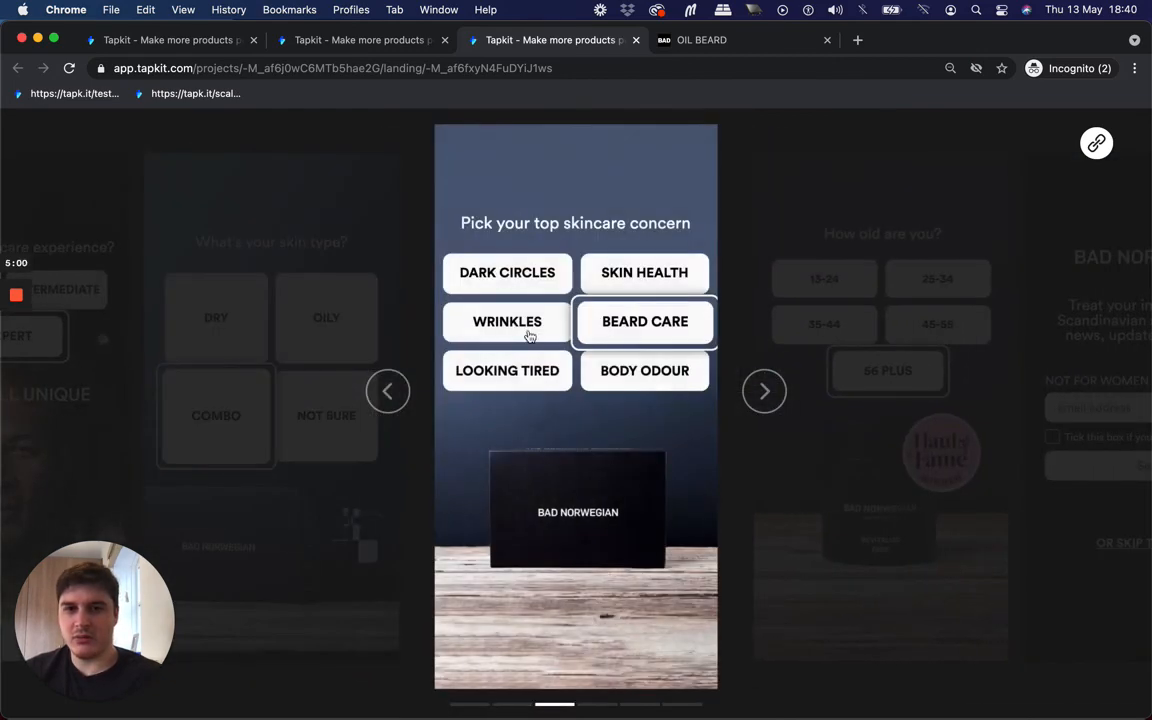
click(631, 277)
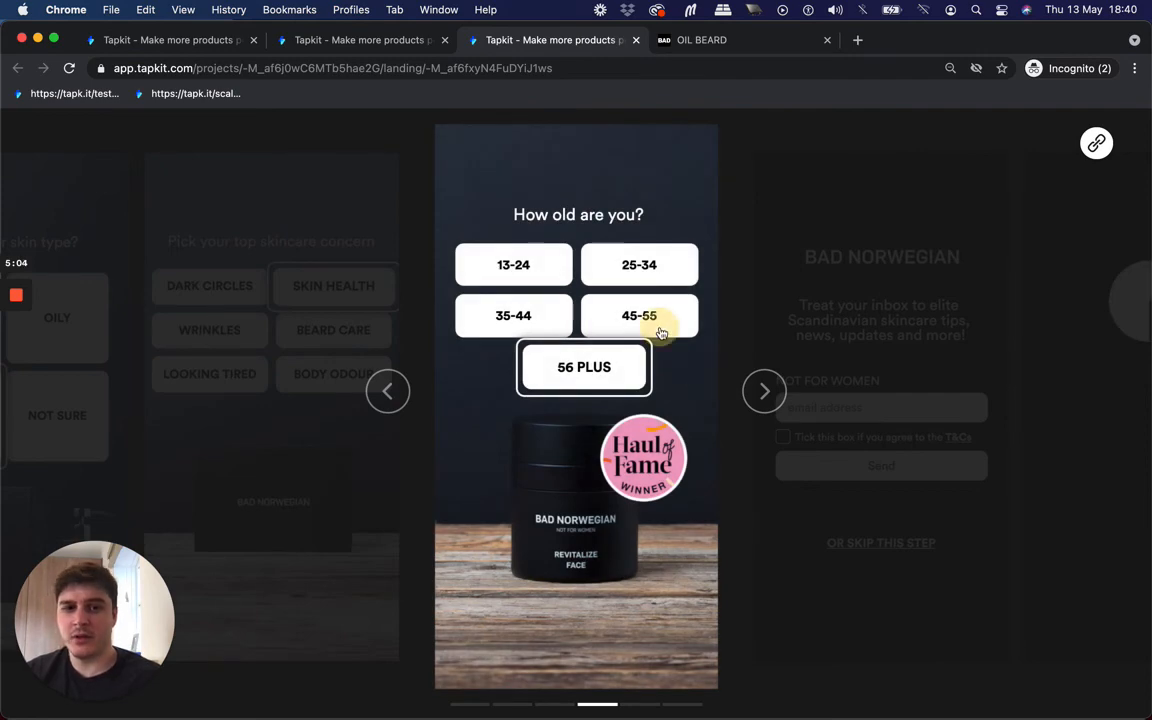
click(655, 325)
click(560, 558)
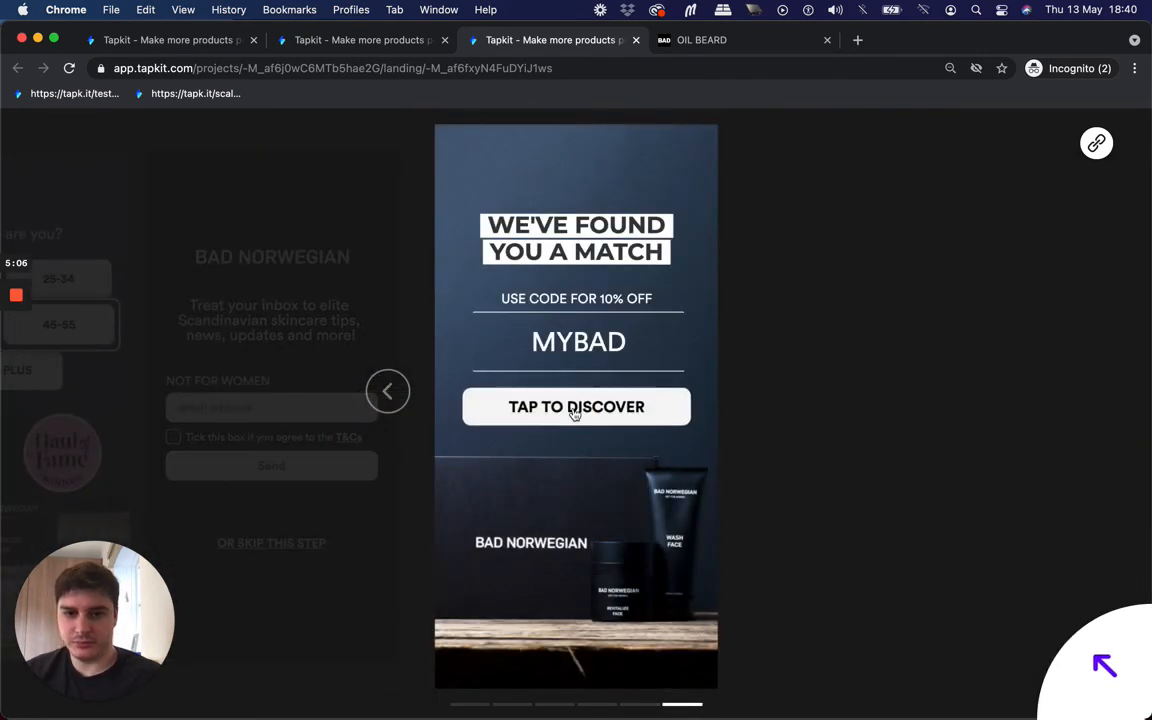
- Open the product page linked from the match result and review the product's name, price and description
click(576, 411)
scroll(573, 410, down, 3)
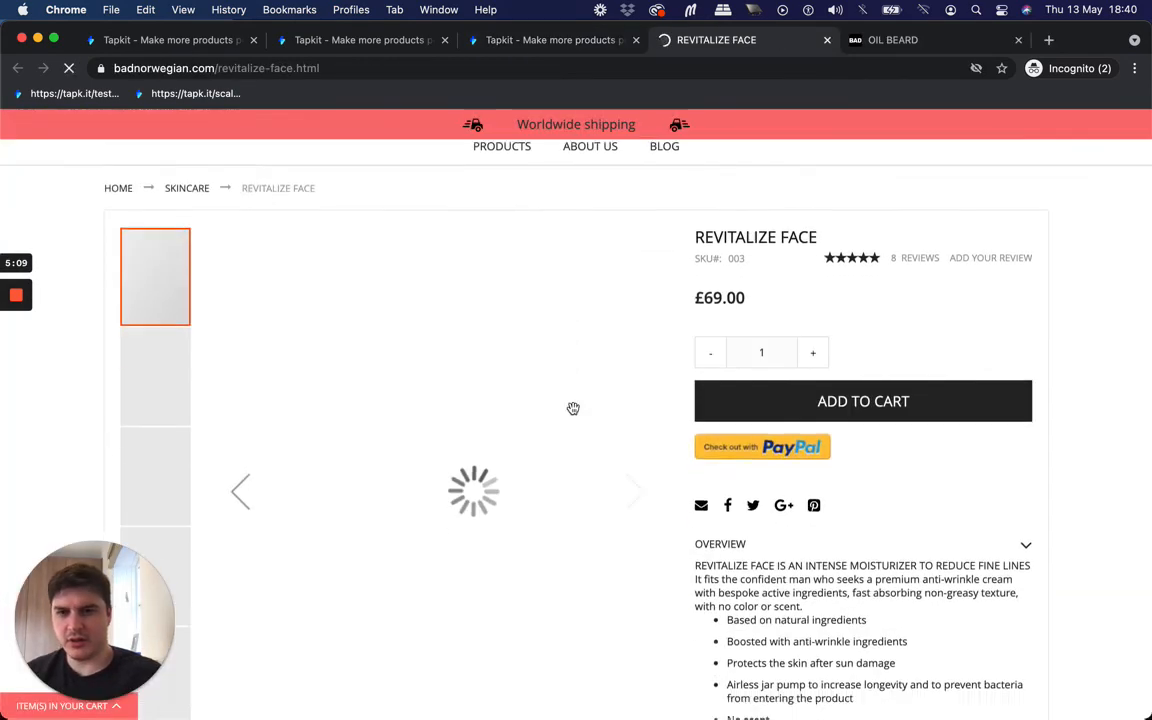
drag(695, 261, 820, 261)
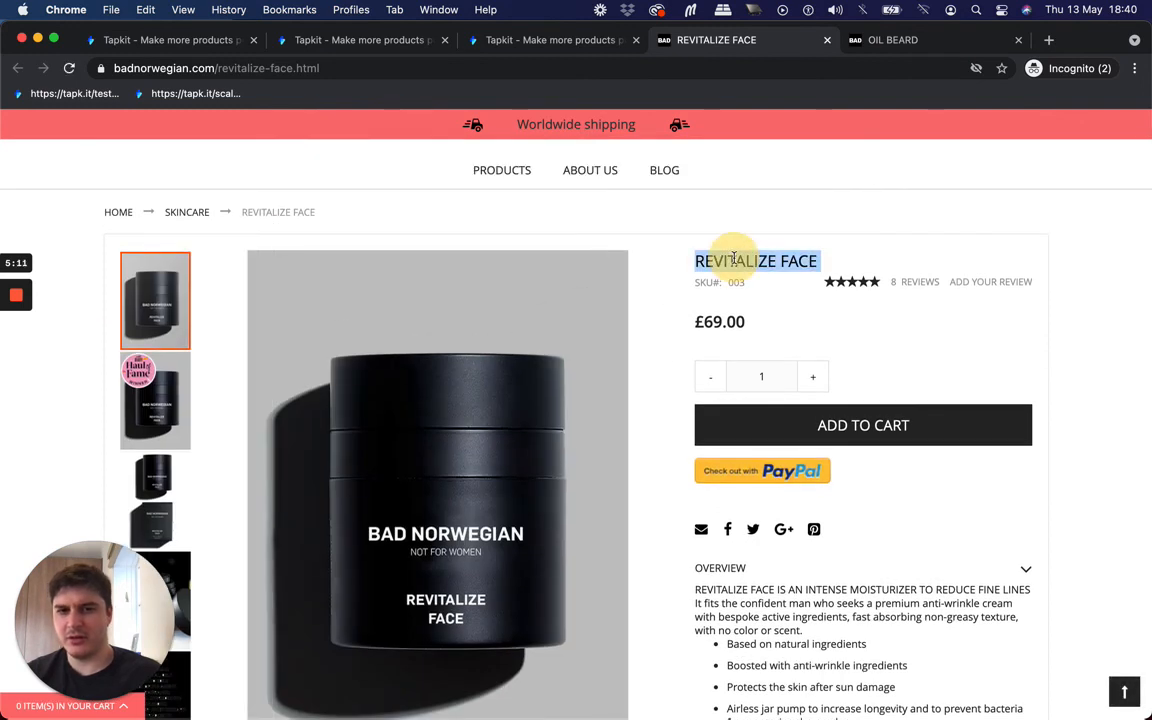
double_click(725, 317)
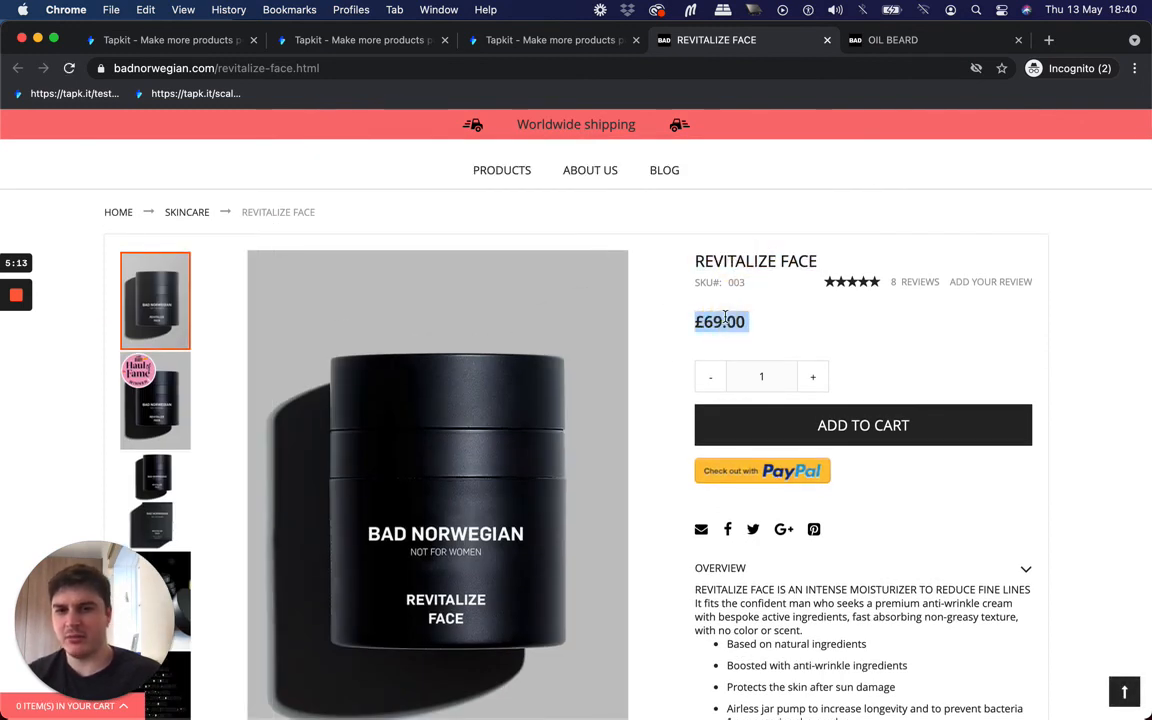
scroll(570, 470, down, 5)
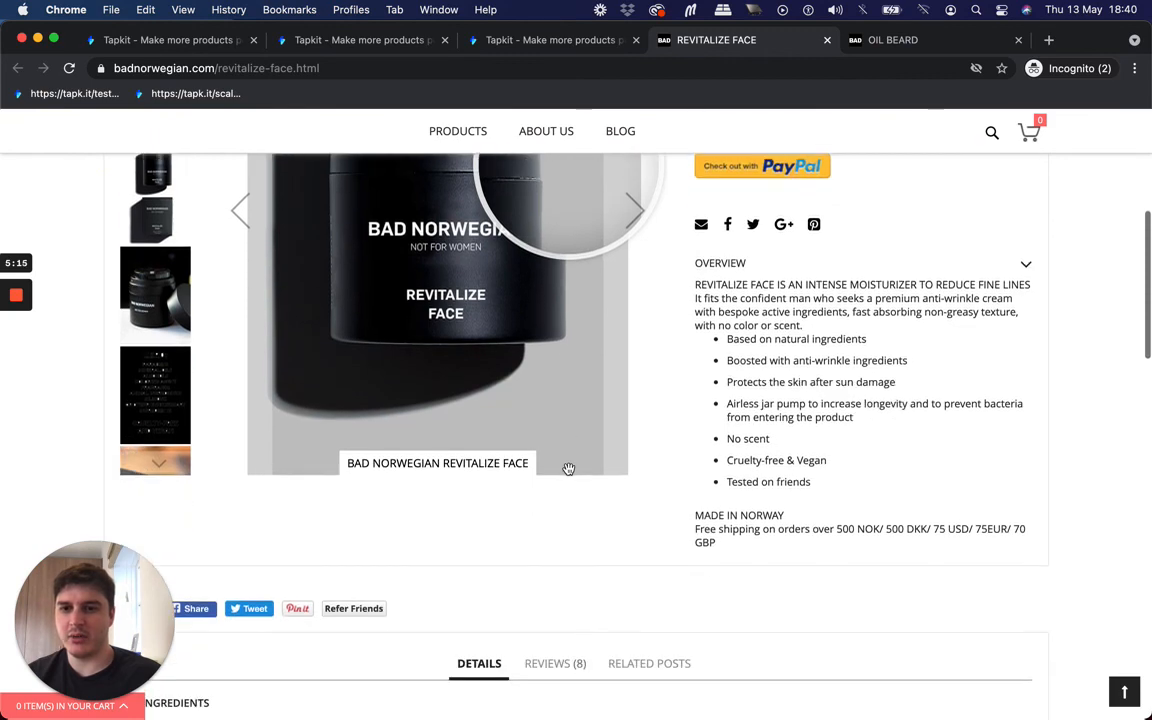
scroll(568, 469, up, 5)
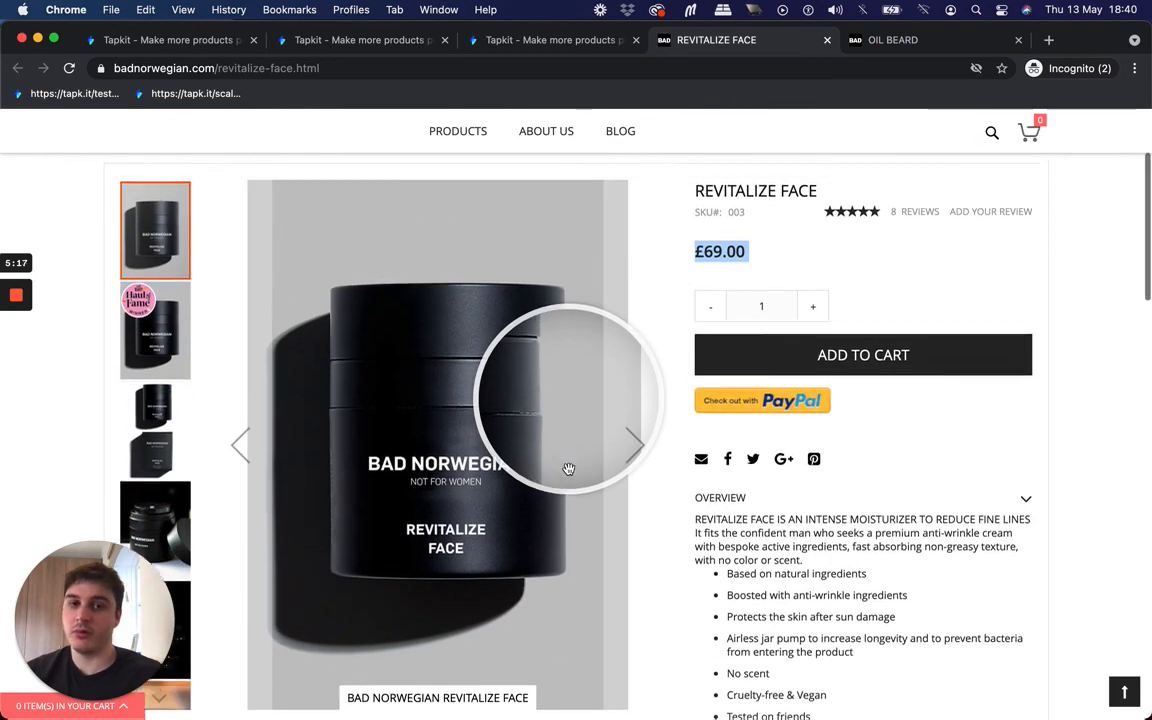
scroll(568, 469, up, 3)
- Return to the project builder, deselect frame 3's image picker and show the project properties with the frame lists
click(170, 40)
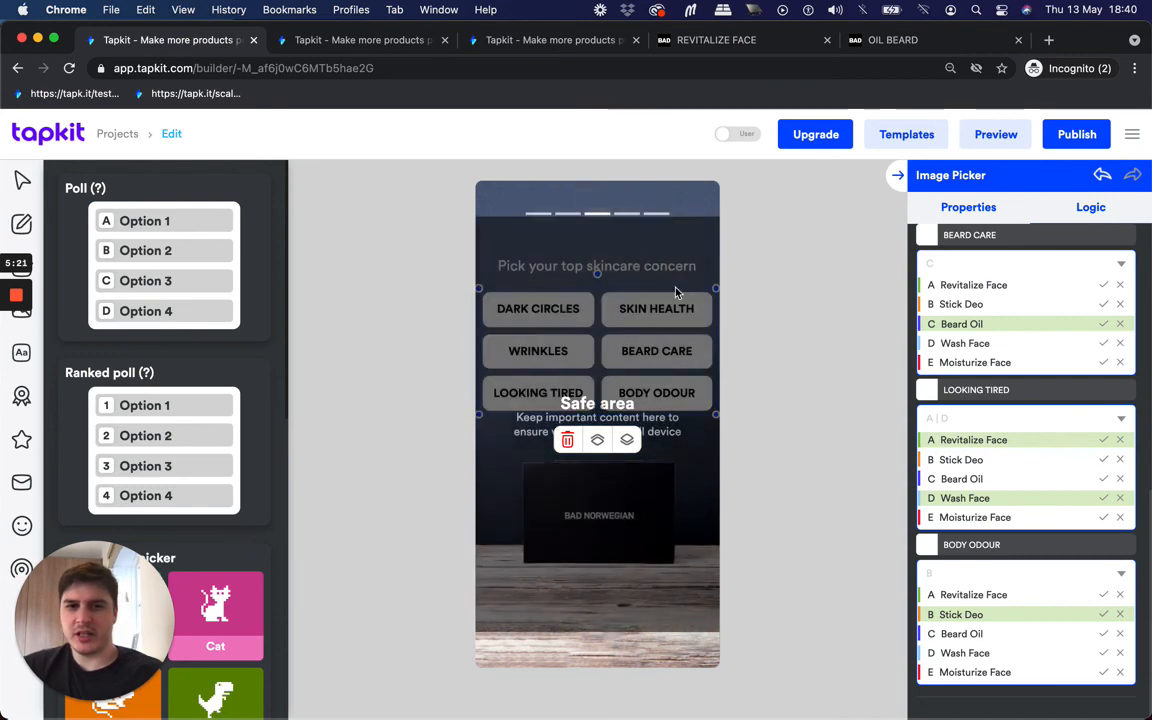
click(700, 484)
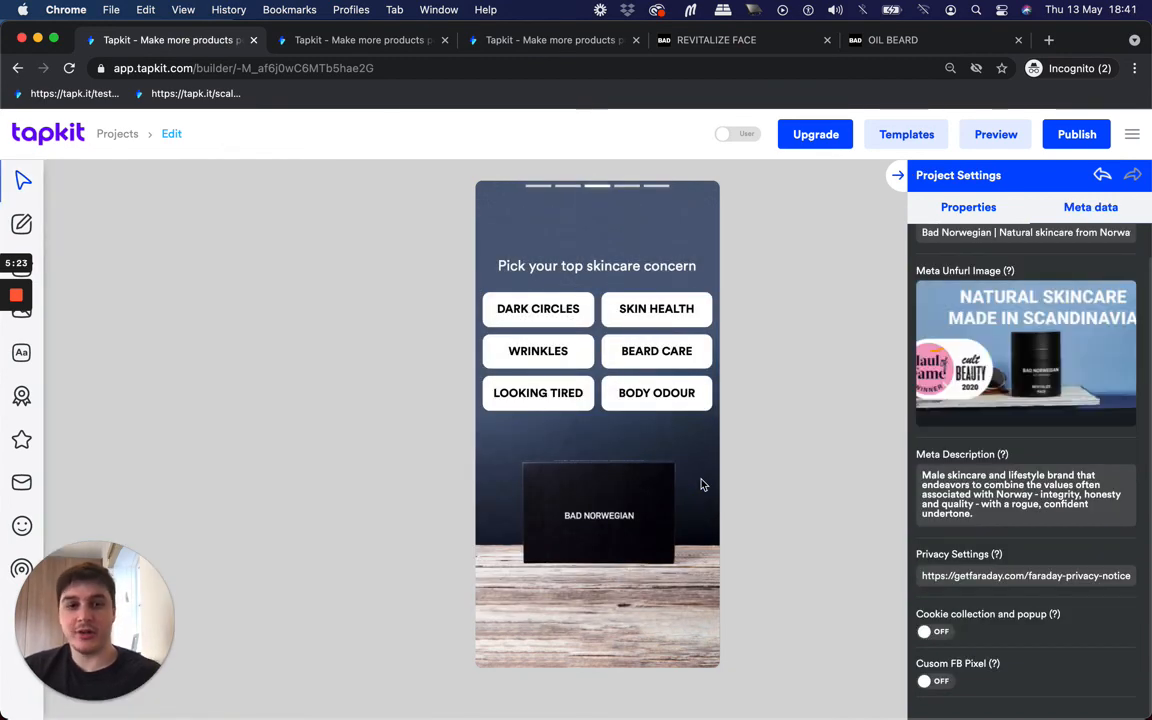
click(945, 207)
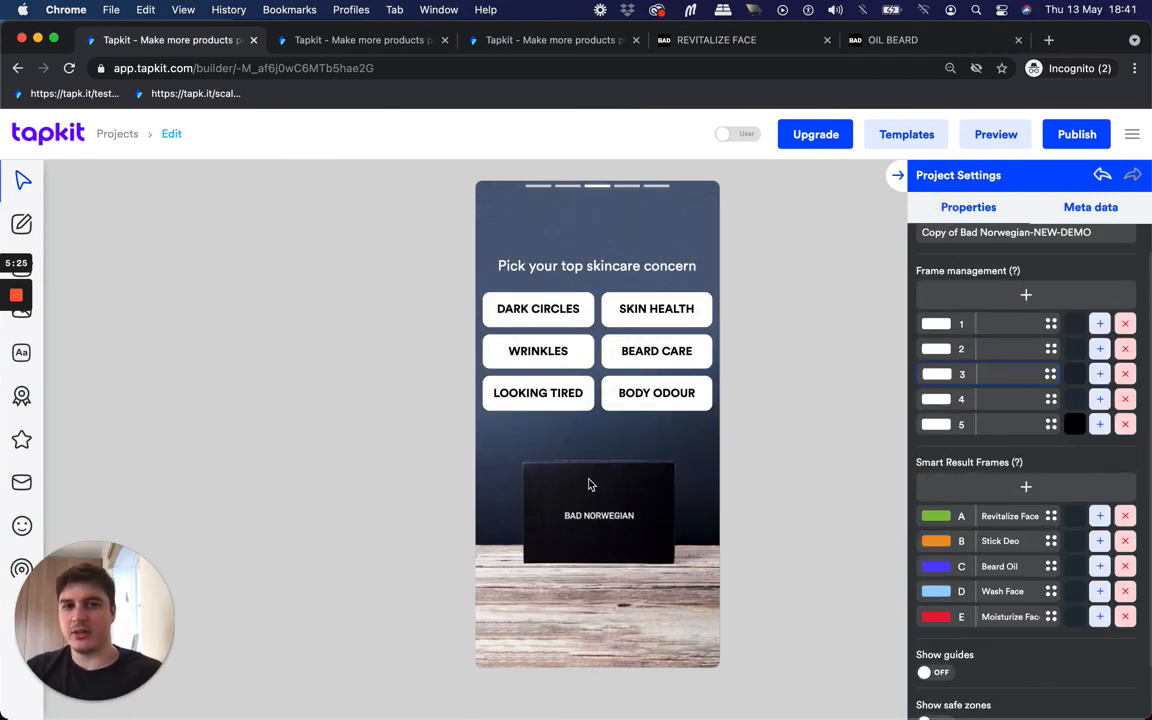
scroll(952, 418, up, 1)
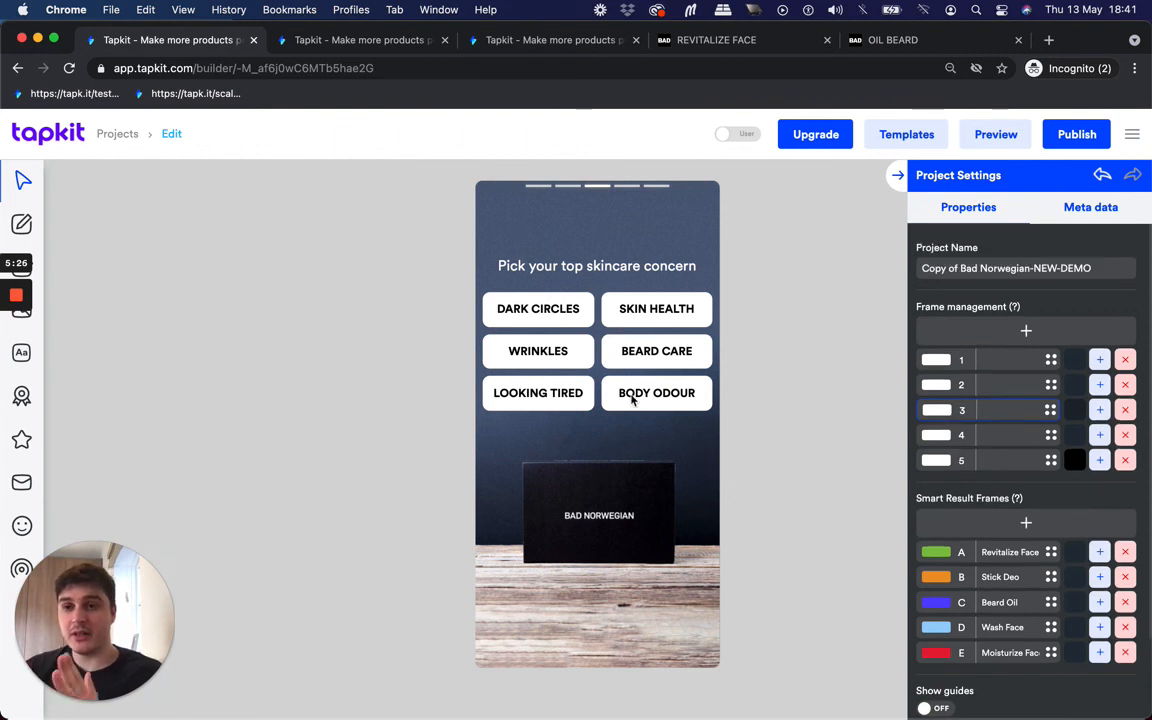